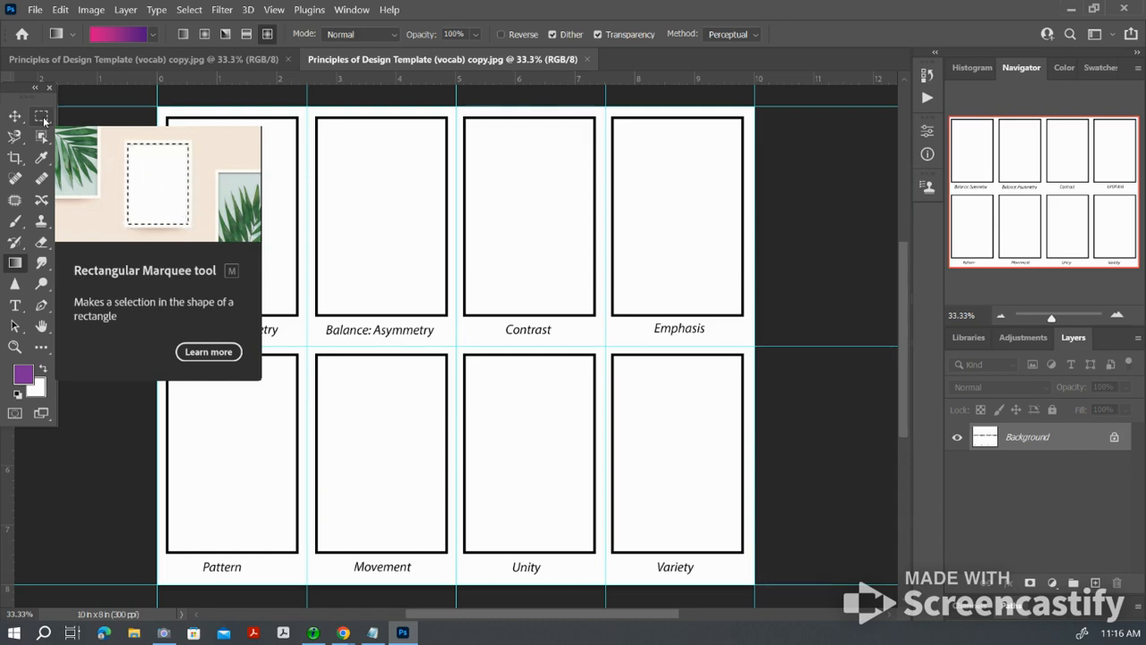
Step: Select the Balance: Asymmetry box and fill it with a light blue gradient from the Blues presets, running diagonally across it
left_click(42, 117)
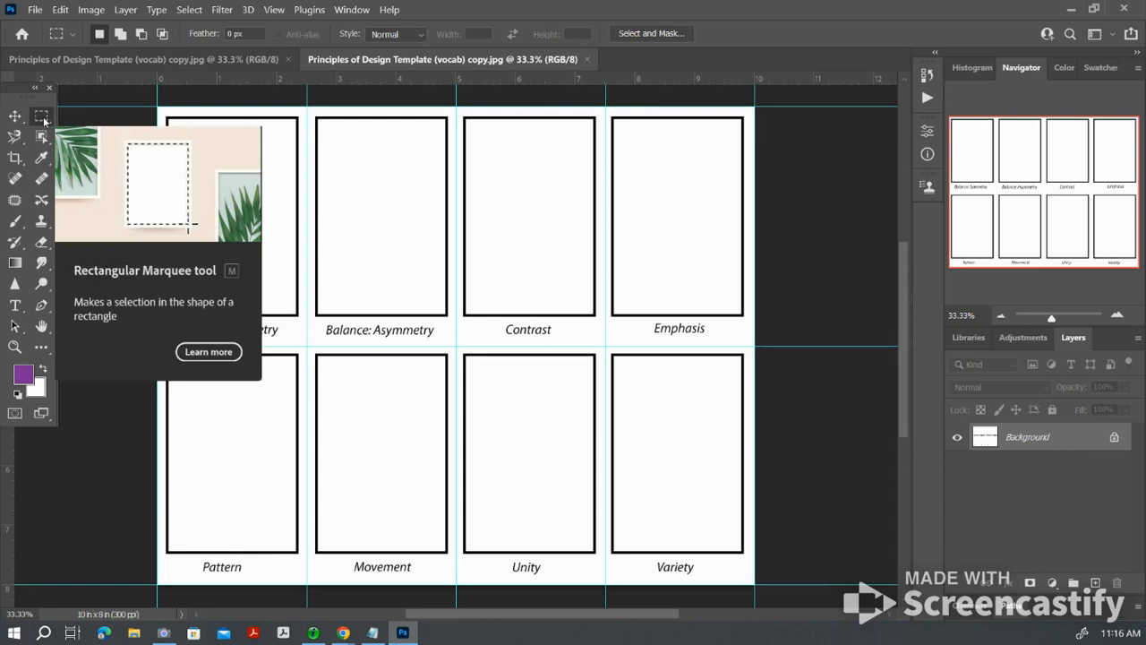
left_click_drag(315, 115, 447, 317)
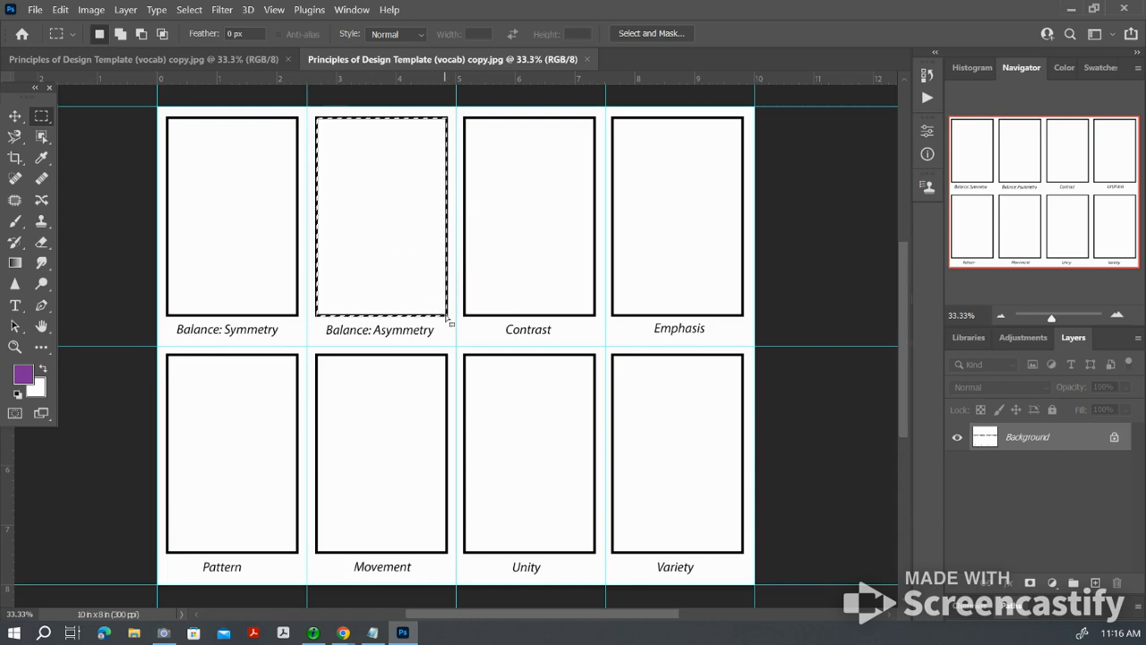
left_click(16, 264)
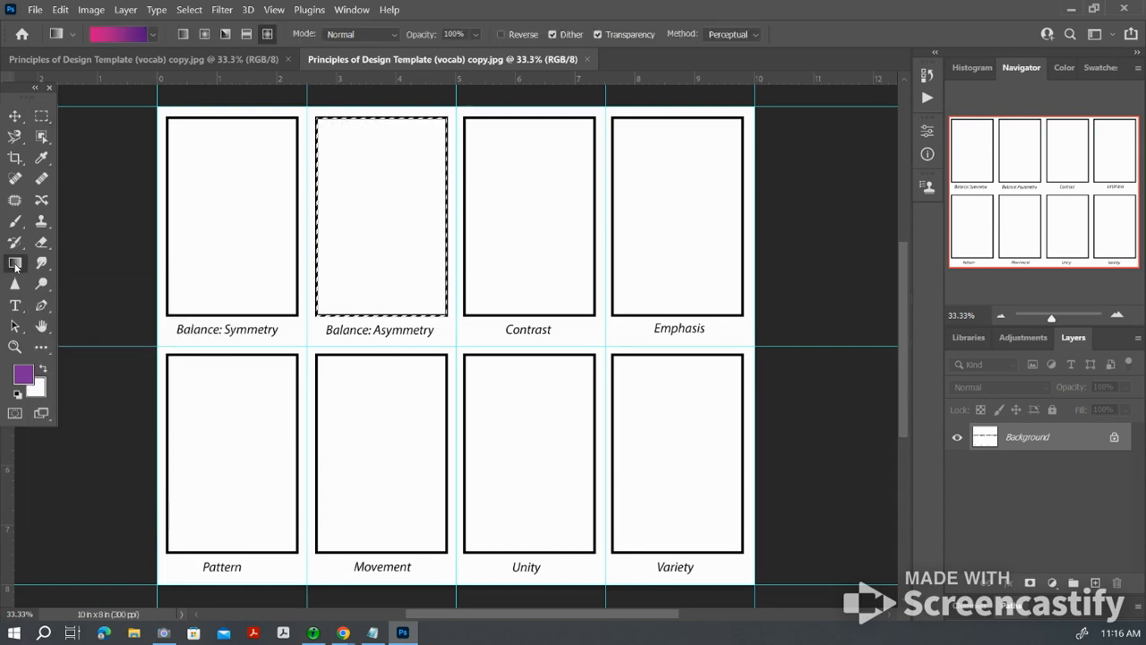
left_click(153, 35)
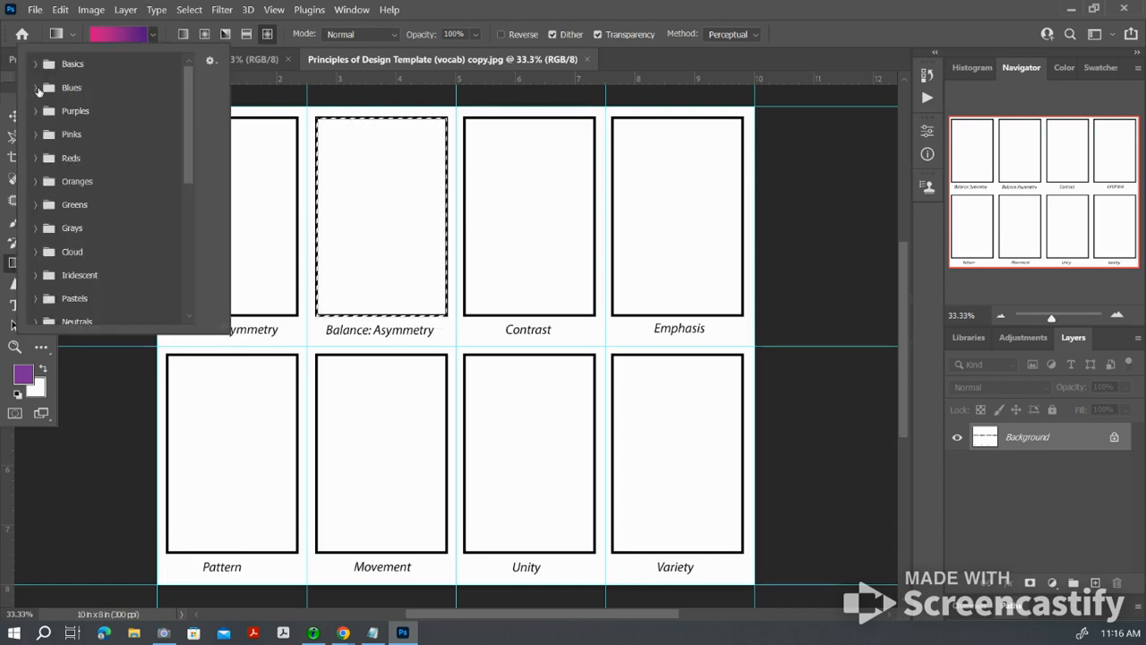
left_click(36, 88)
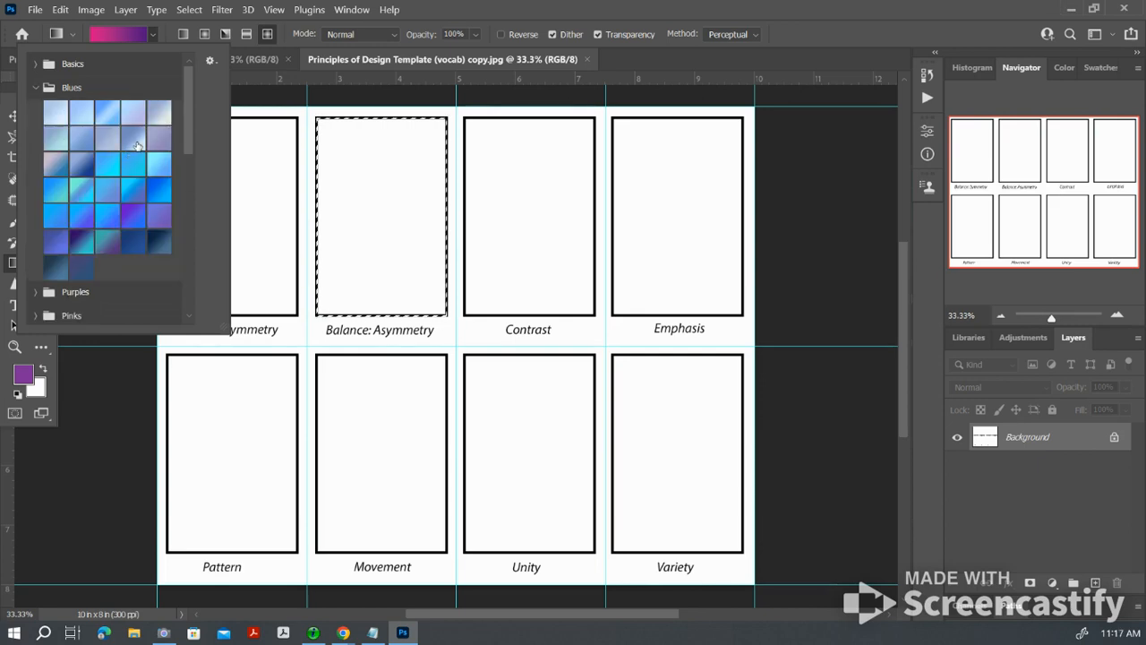
left_click(137, 139)
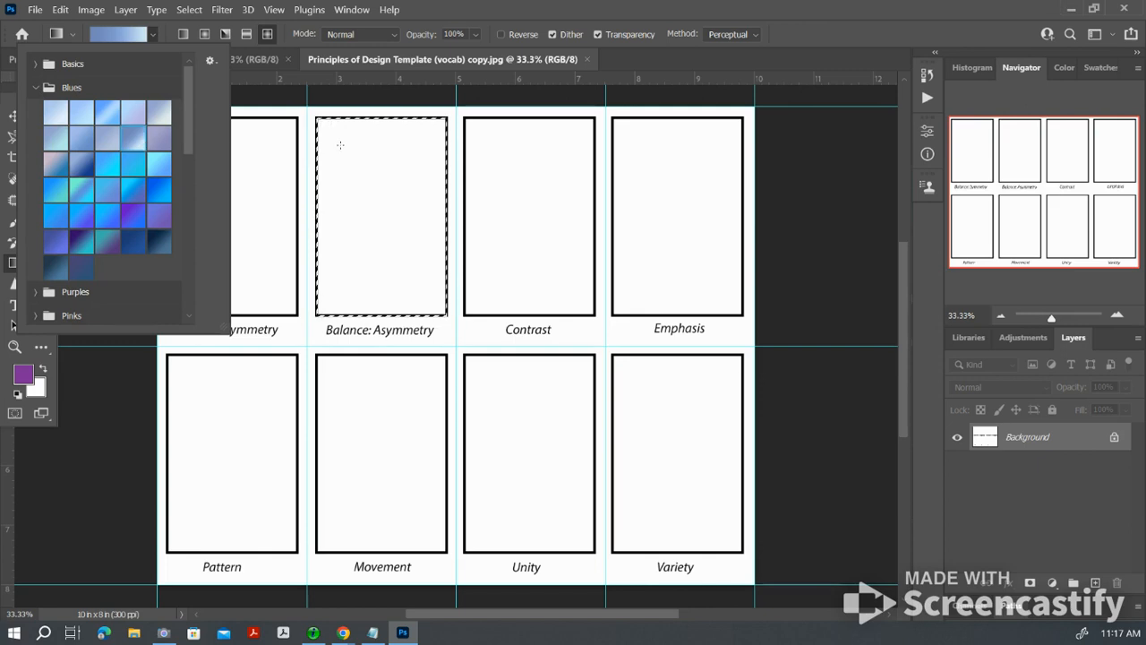
left_click(341, 145)
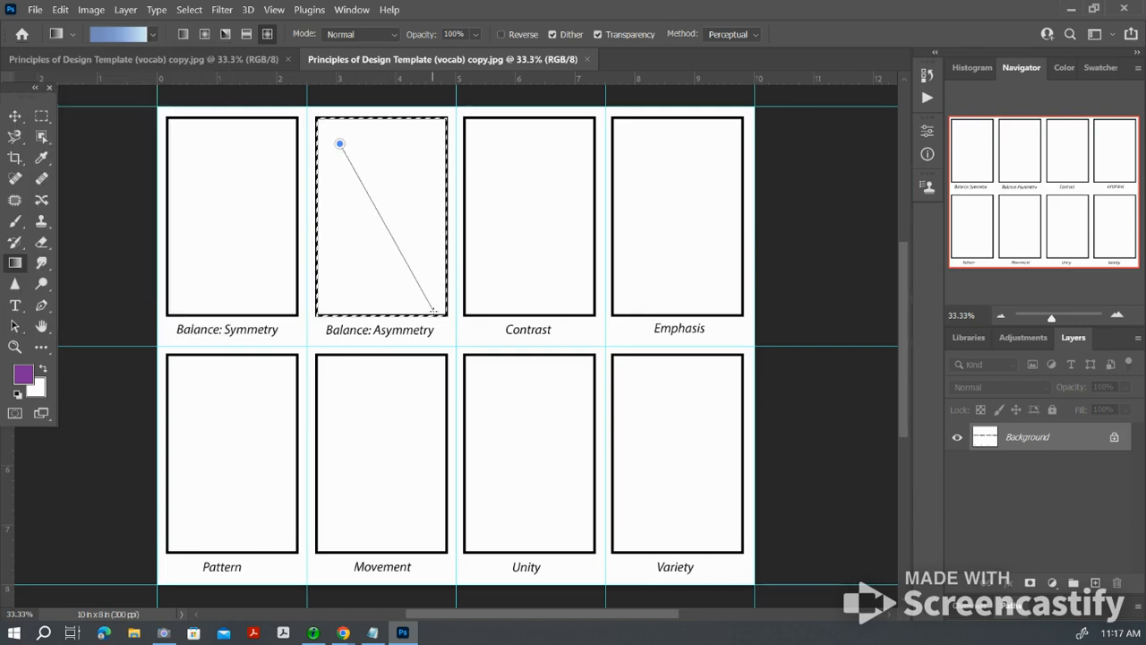
left_click_drag(434, 310, 436, 313)
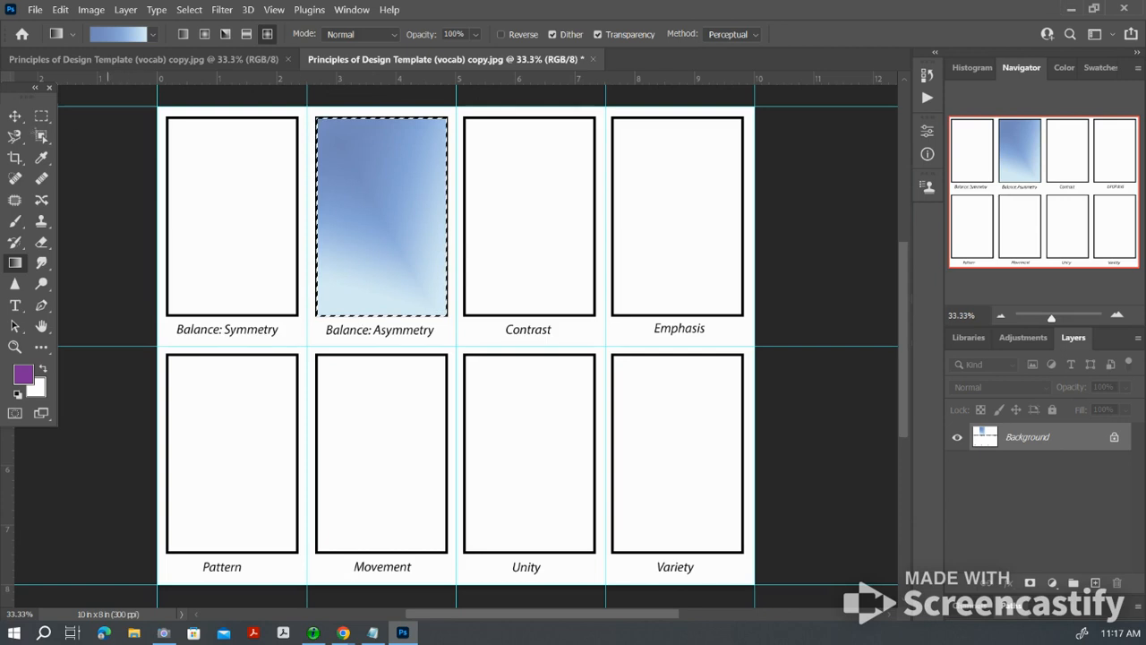
Step: Activate the Brush tool and enlarge its tip to 200 px
left_click(16, 224)
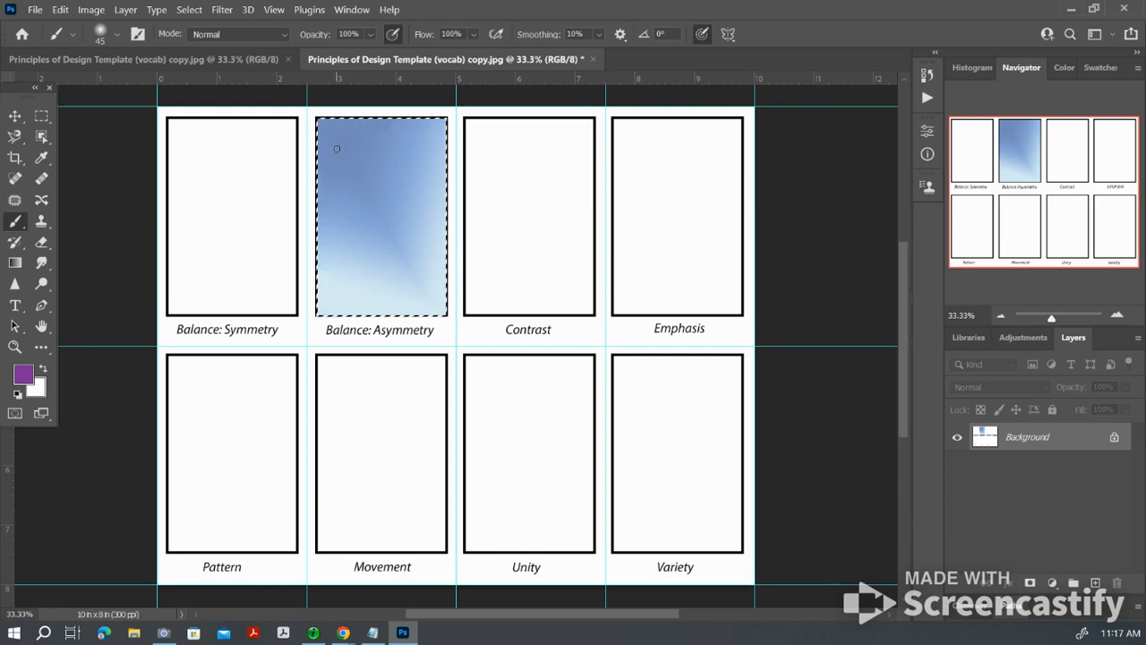
key("bracketright")
key("bracketright")
key("bracketright")
key("bracketright")
key("bracketright")
key("bracketright")
key("bracketright")
key("bracketright")
key("bracketright")
key("bracketright")
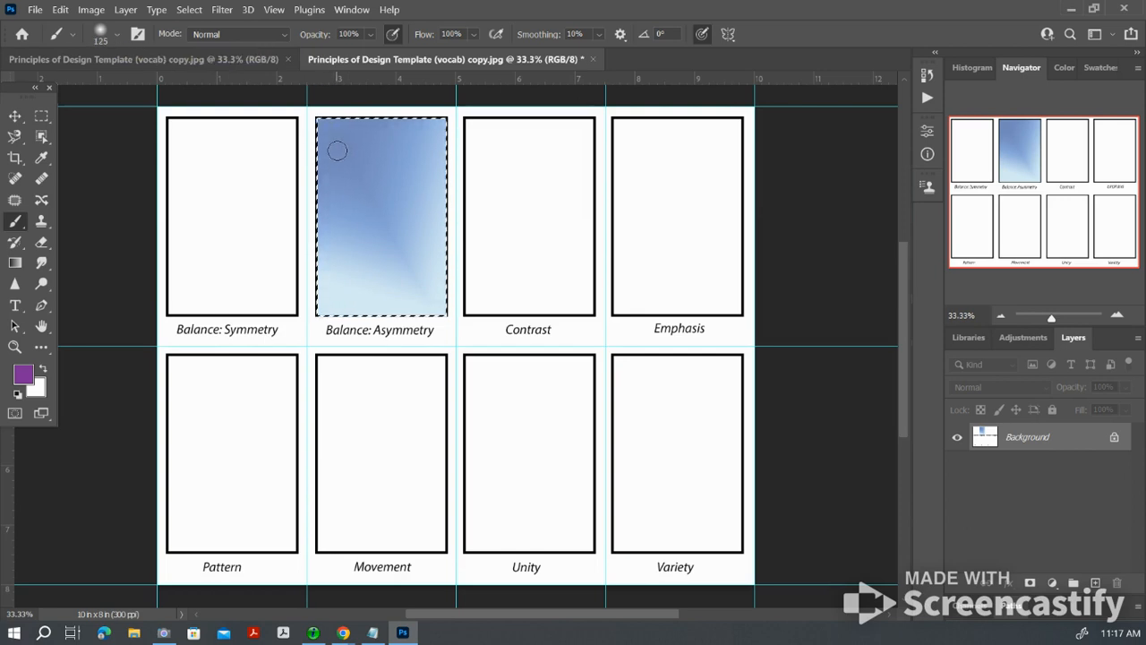
left_click(339, 150)
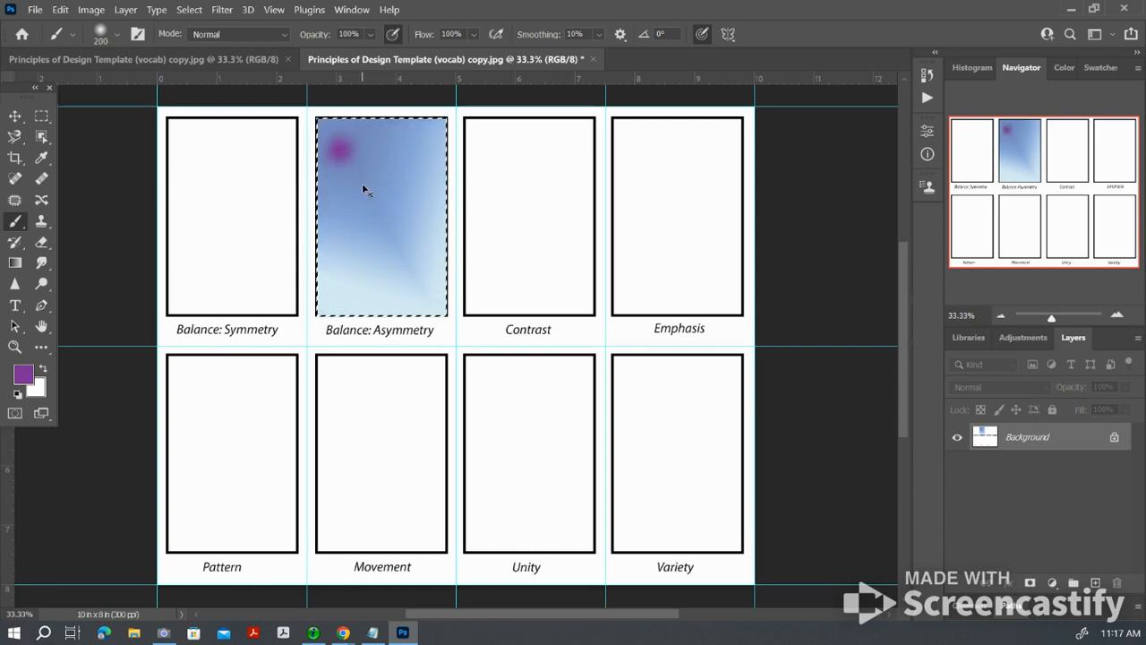
key("ctrl+z")
left_click(60, 9)
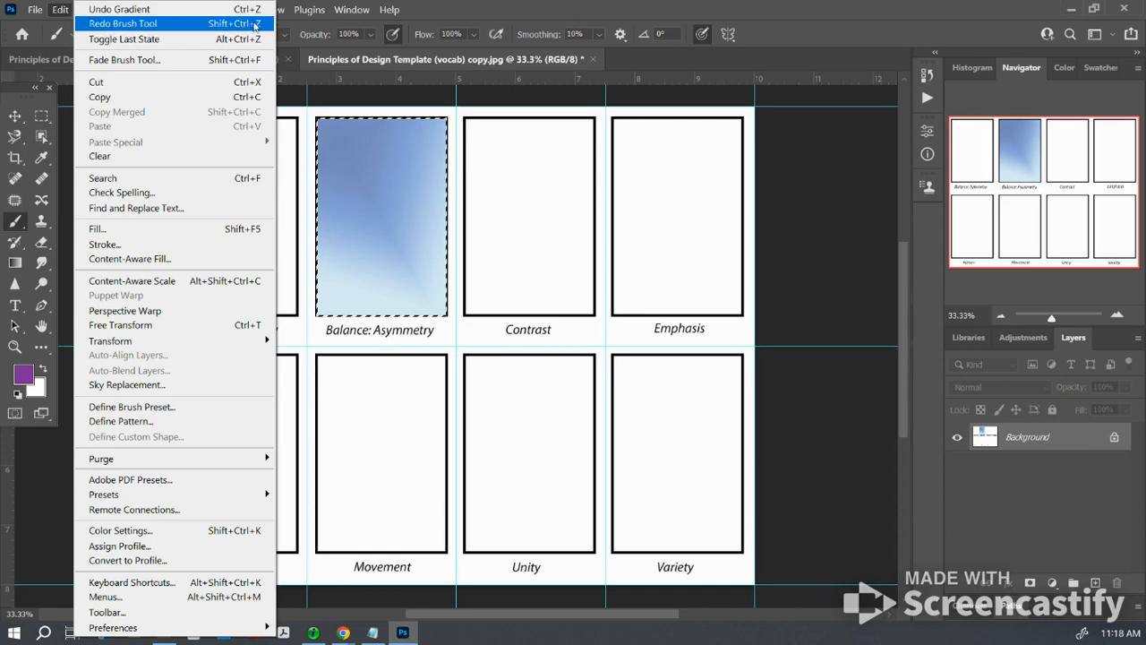
left_click(66, 120)
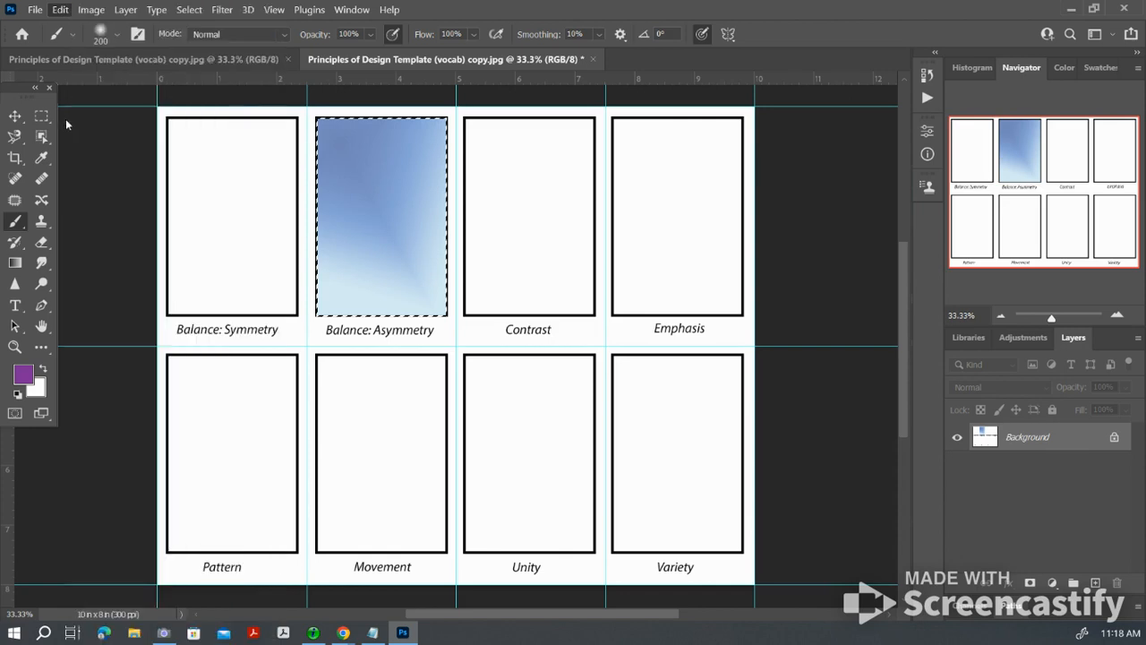
Step: Stamp purple circles in the upper part of the Balance: Asymmetry box with a 200 px hard round brush at 100% hardness
left_click(74, 35)
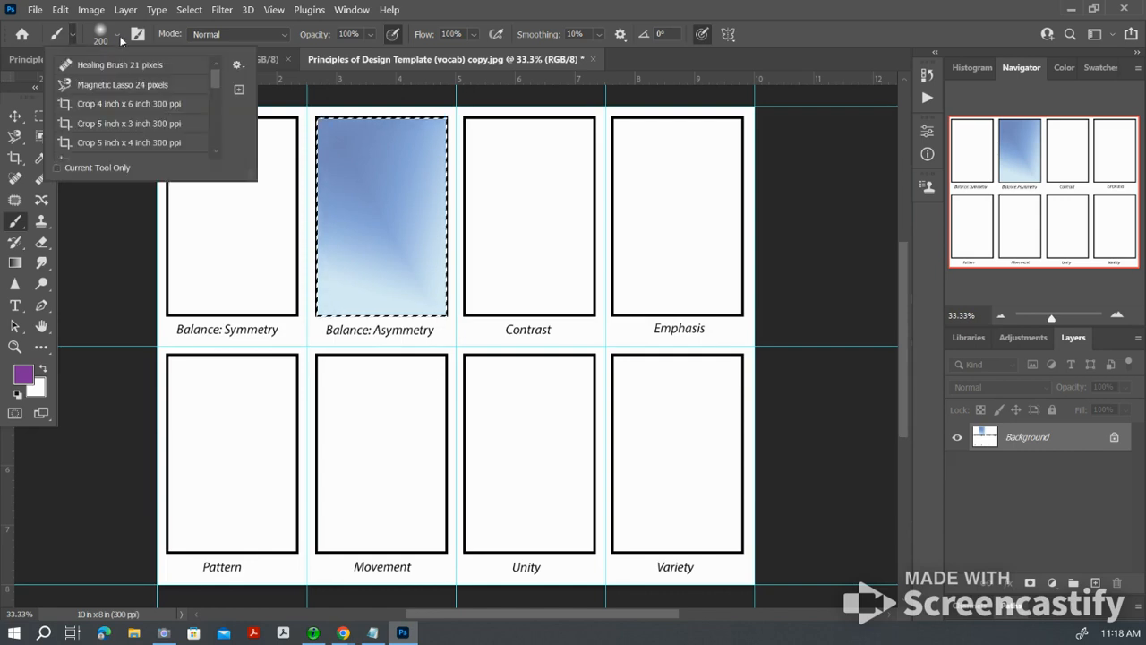
left_click(117, 35)
left_click(59, 185)
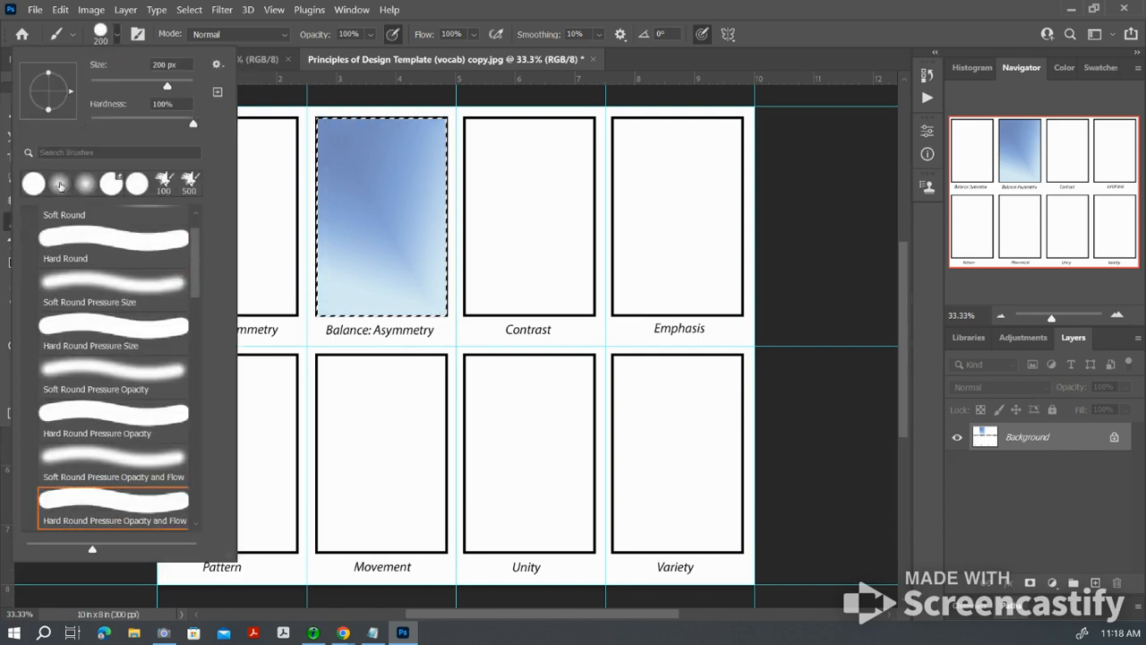
left_click(348, 146)
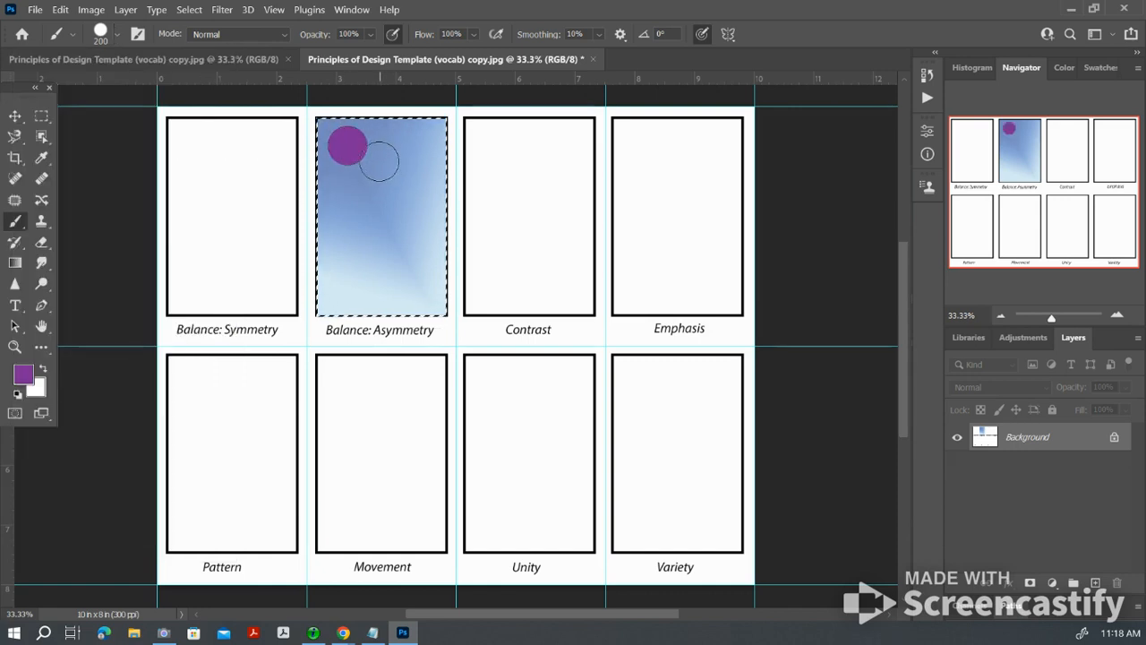
left_click(378, 160)
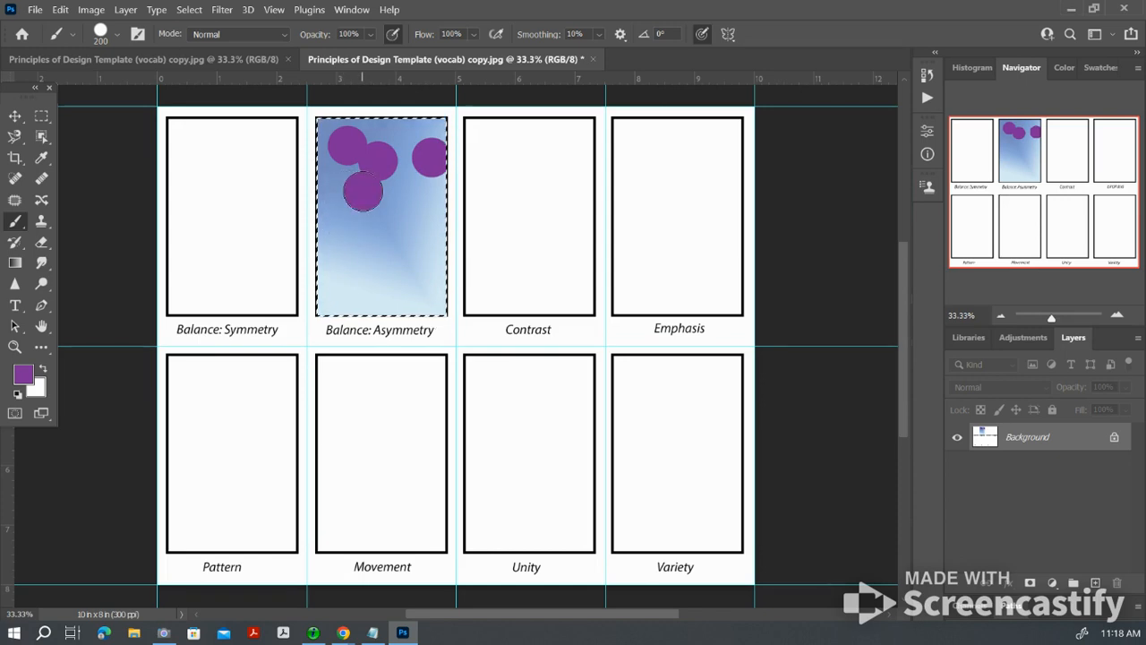
Step: Stamp two rows of progressively smaller purple dots, from 200 px down to 20 px, across the lower part of the box and deselect it
left_click(334, 259)
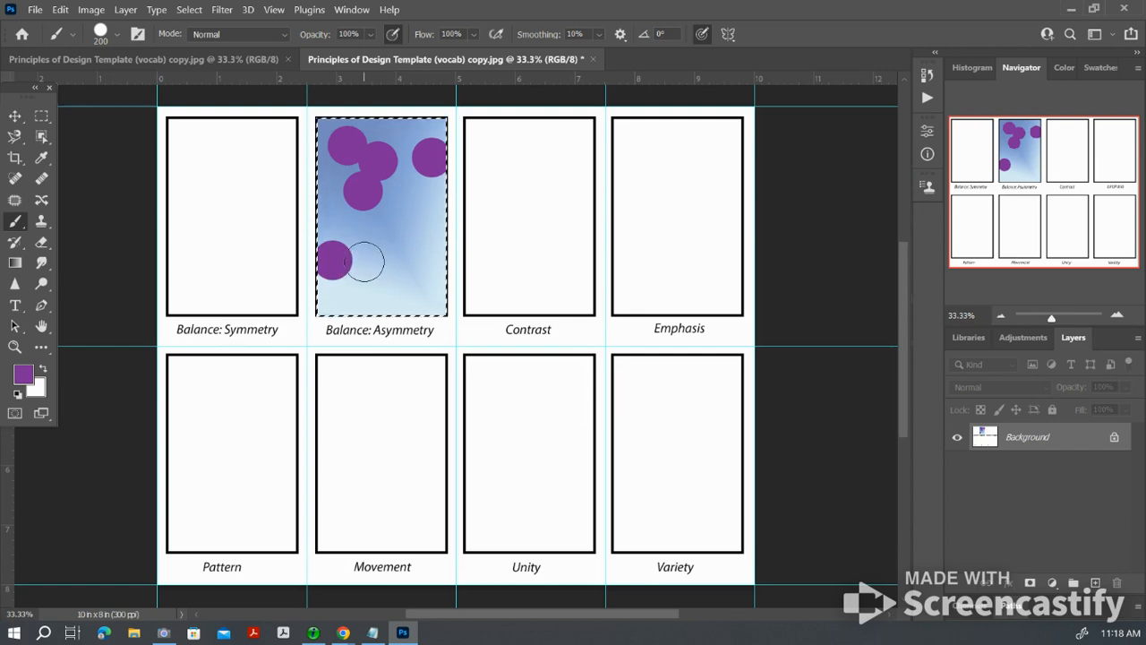
left_click(369, 262)
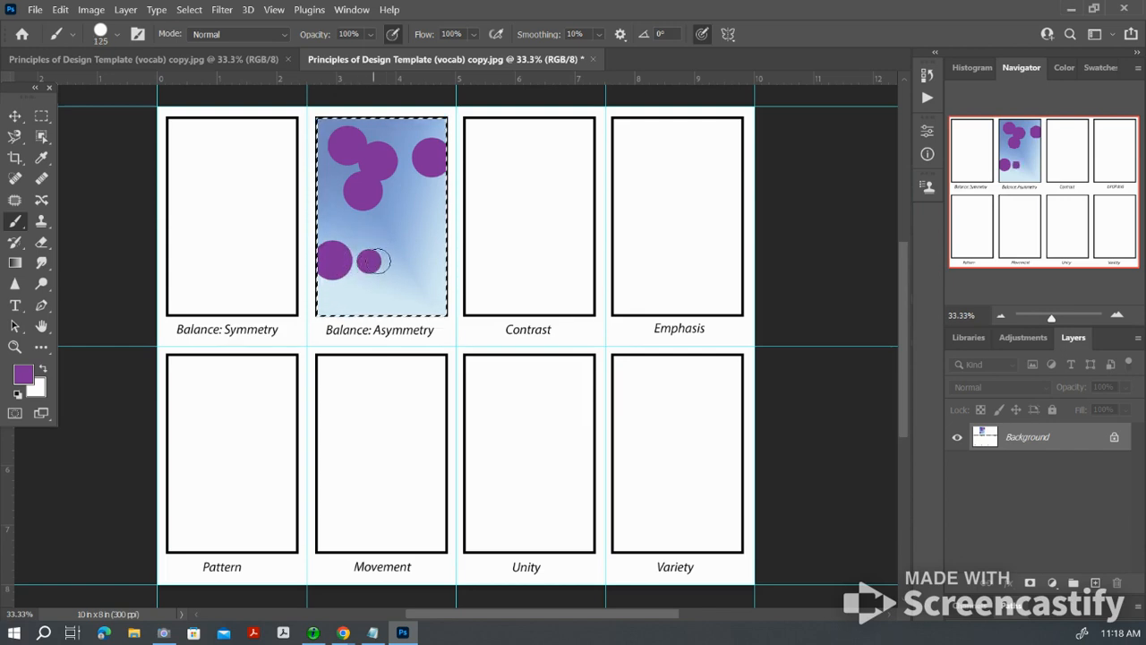
key("bracketleft")
key("bracketleft")
left_click(402, 260)
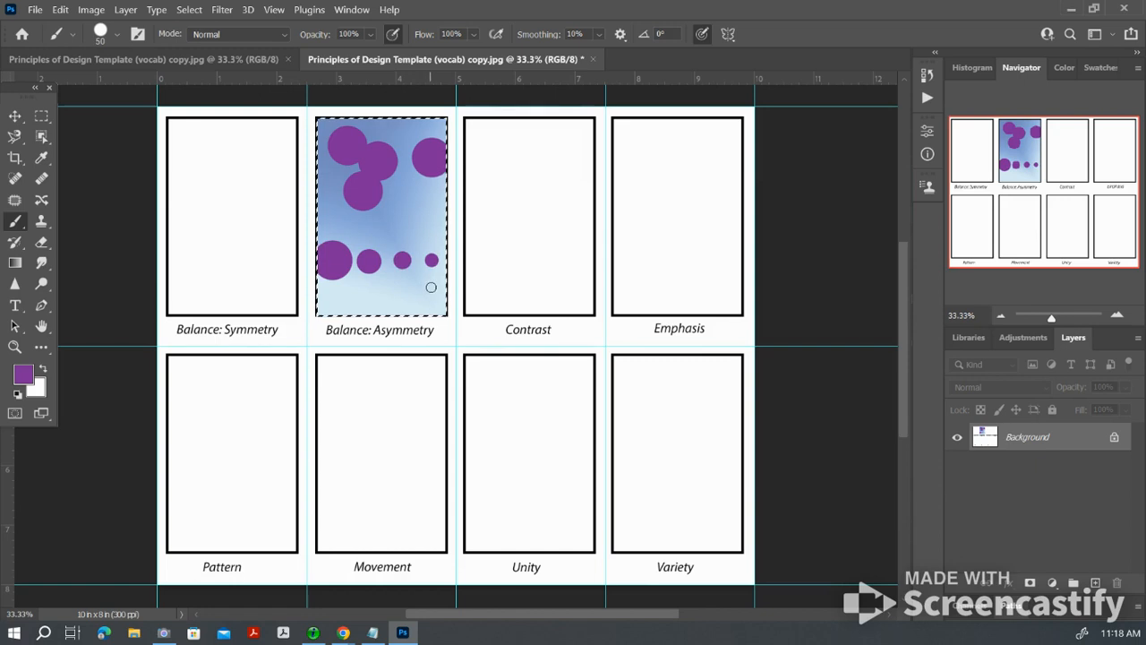
key("bracketleft")
key("bracketleft")
left_click(410, 288)
left_click(381, 285)
key("bracketleft")
left_click(189, 10)
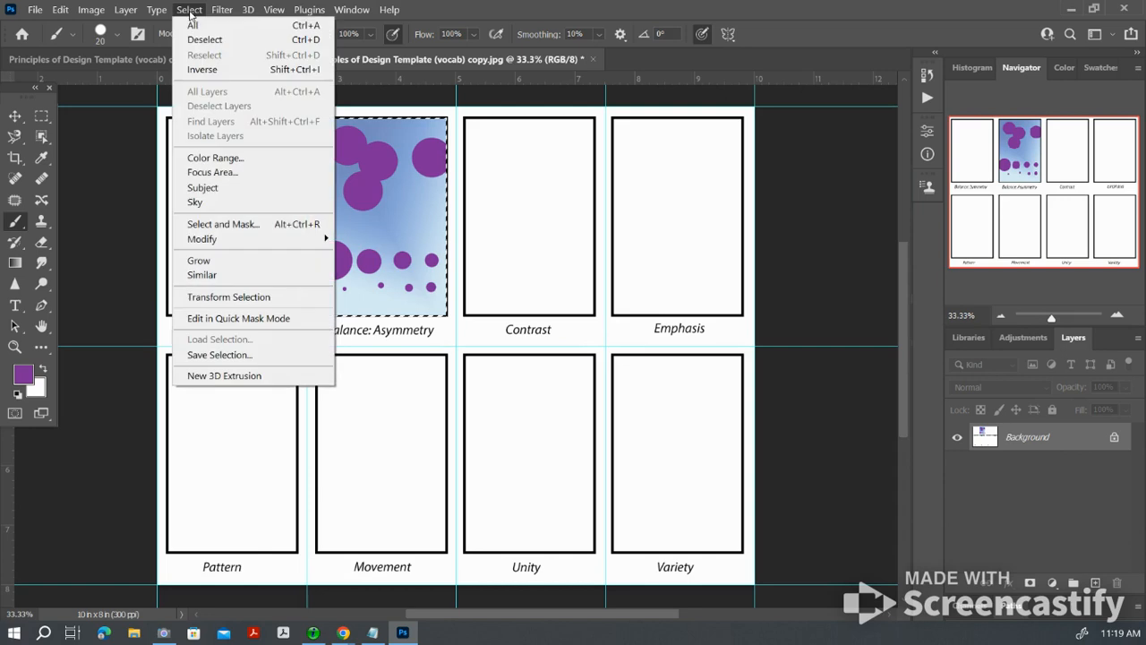
left_click(249, 41)
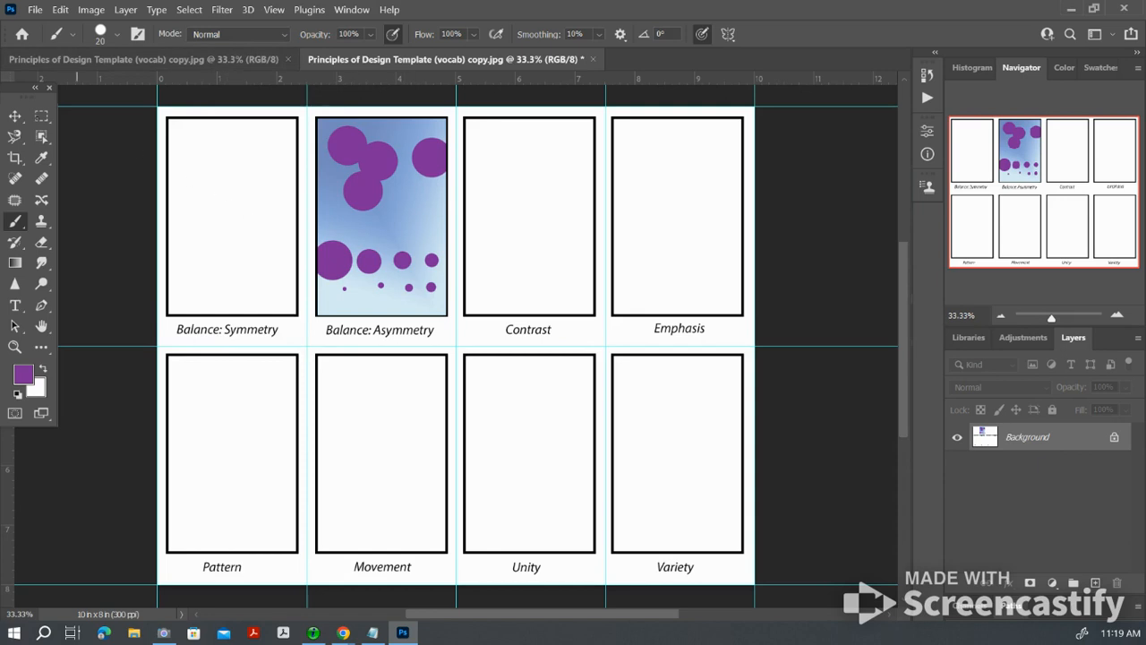
Step: Select the Emphasis box with the Rectangular Marquee and fill it with the purple foreground color using the Paint Bucket
left_click(42, 117)
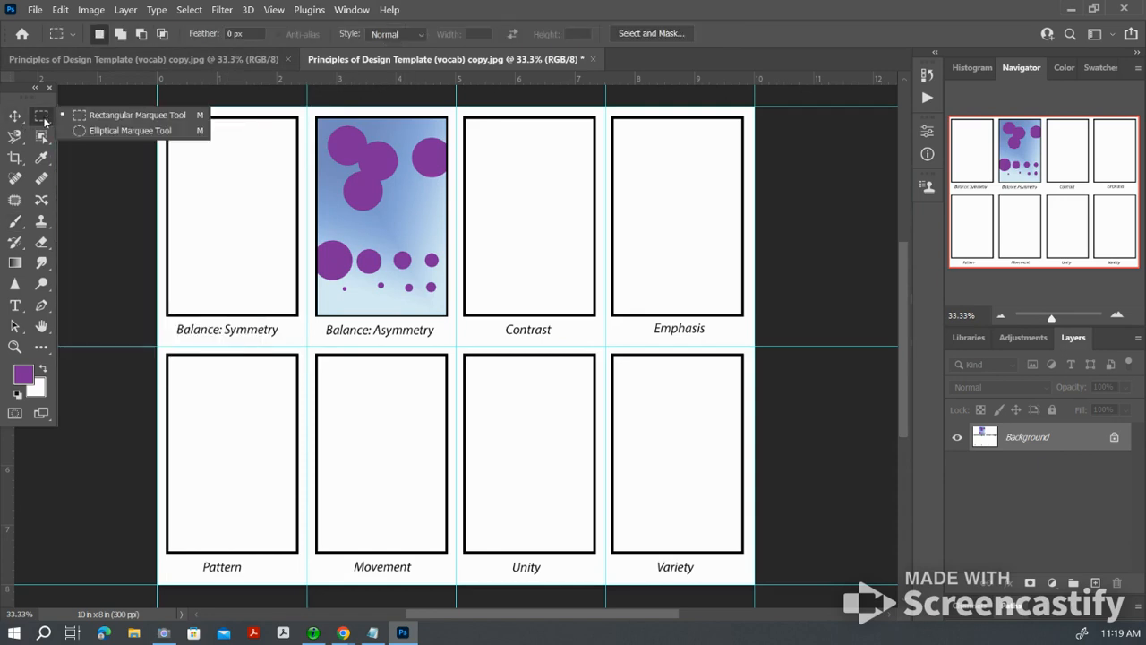
left_click(94, 118)
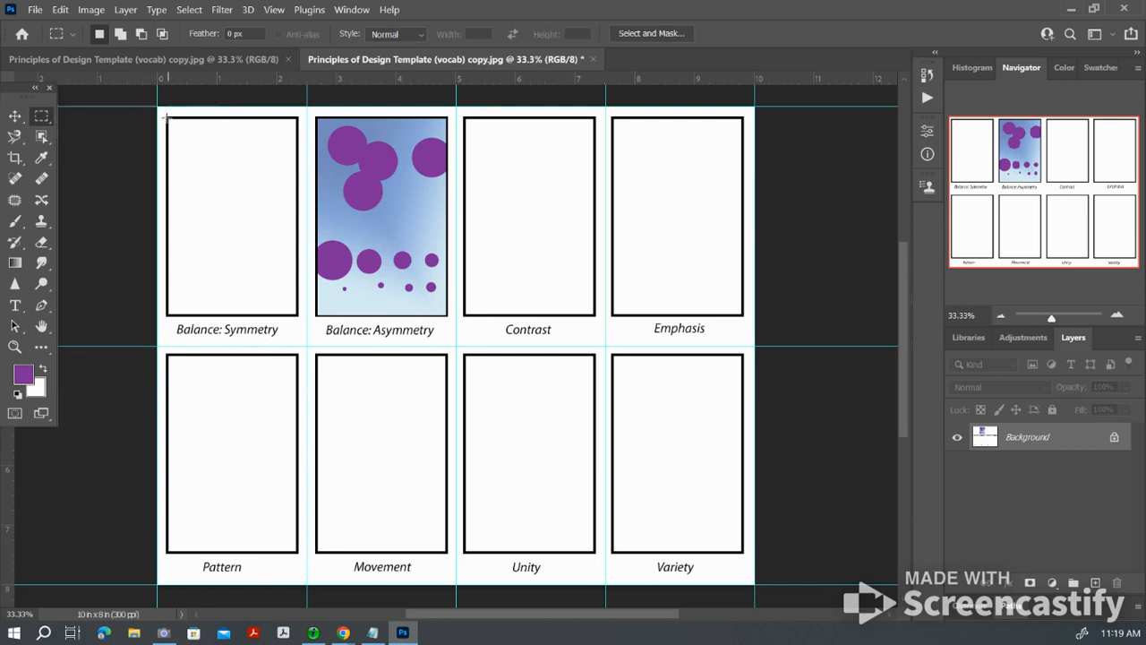
left_click_drag(166, 117, 180, 138)
left_click_drag(186, 151, 299, 316)
left_click_drag(612, 116, 744, 316)
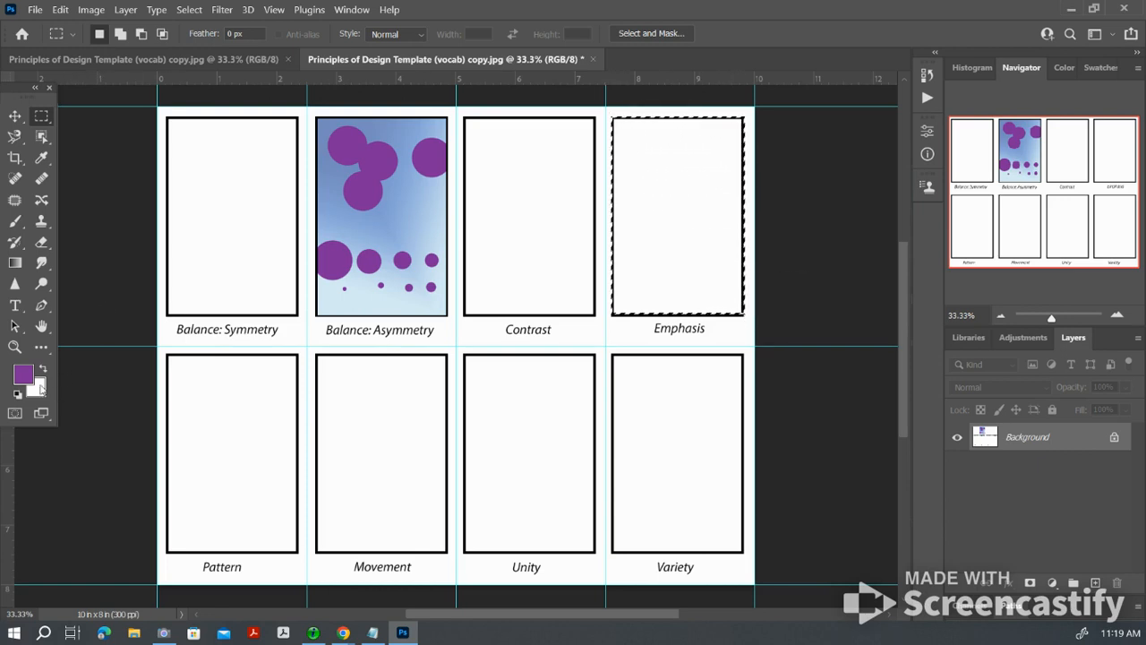
left_click(41, 350)
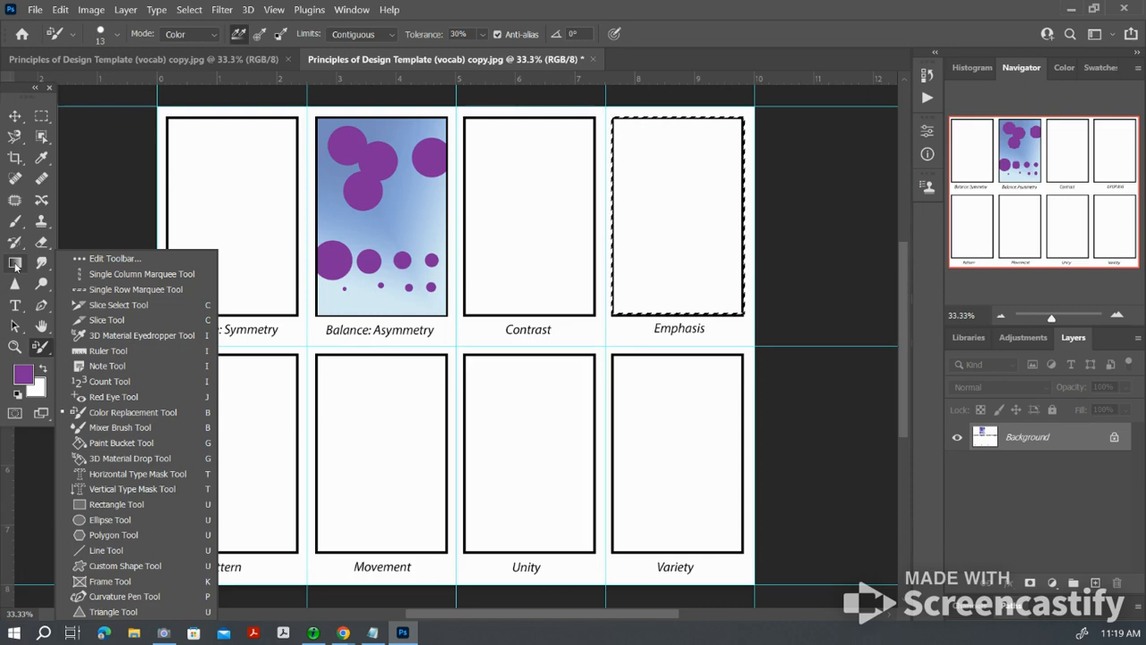
left_click(136, 443)
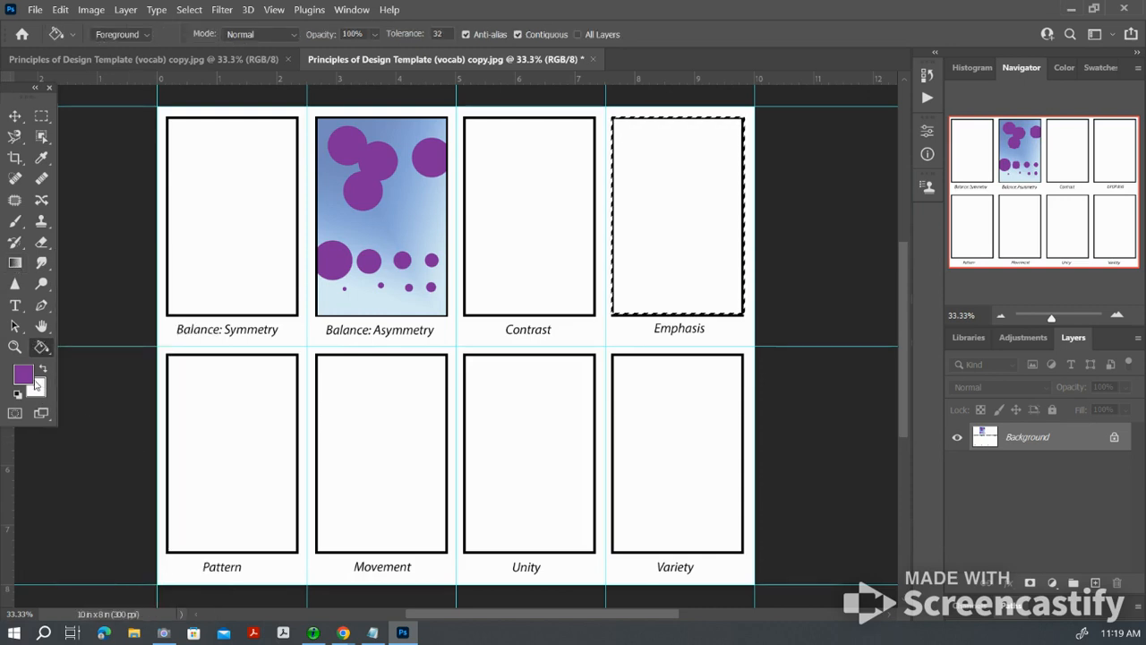
left_click(645, 234)
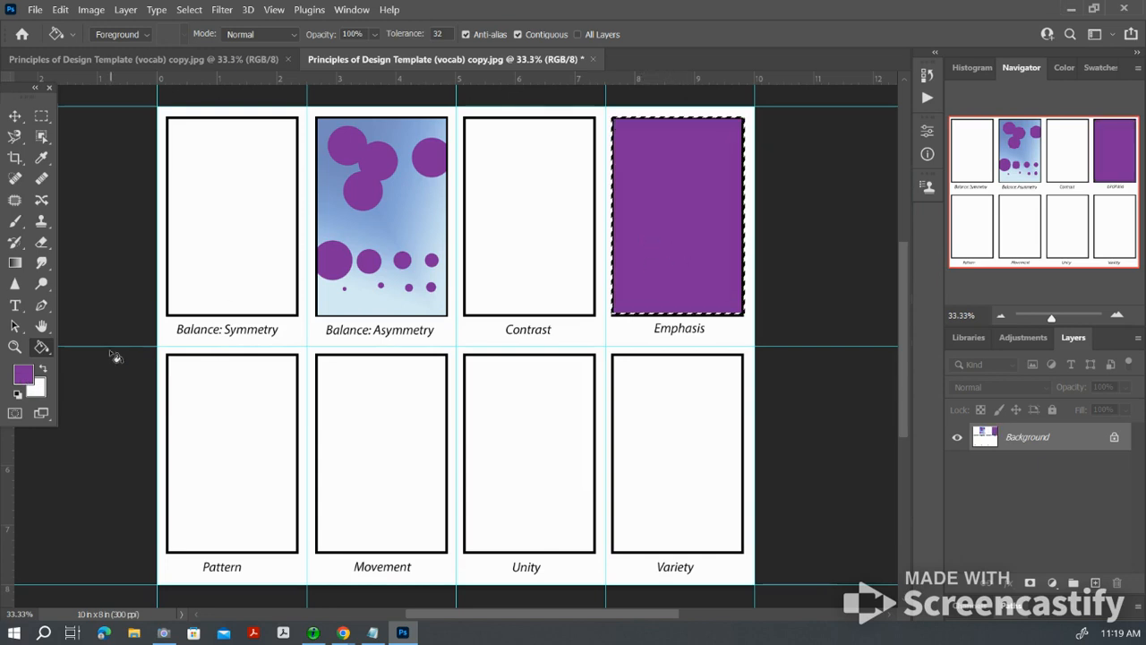
Step: Set the foreground color to a bright, slightly greenish yellow
left_click(24, 374)
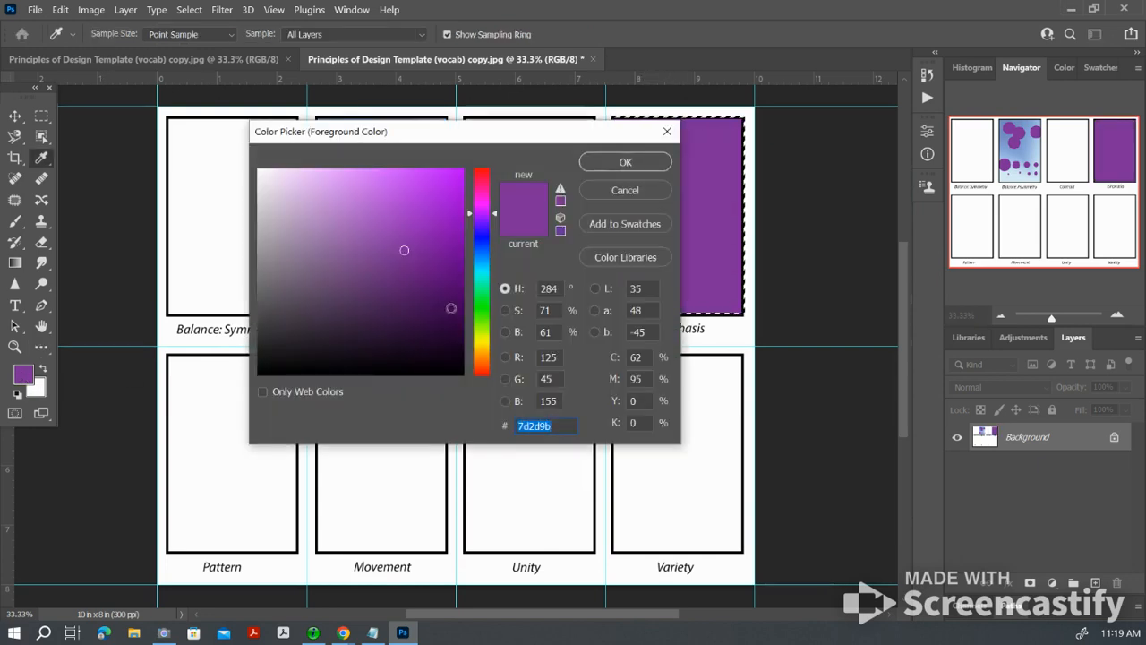
left_click(481, 337)
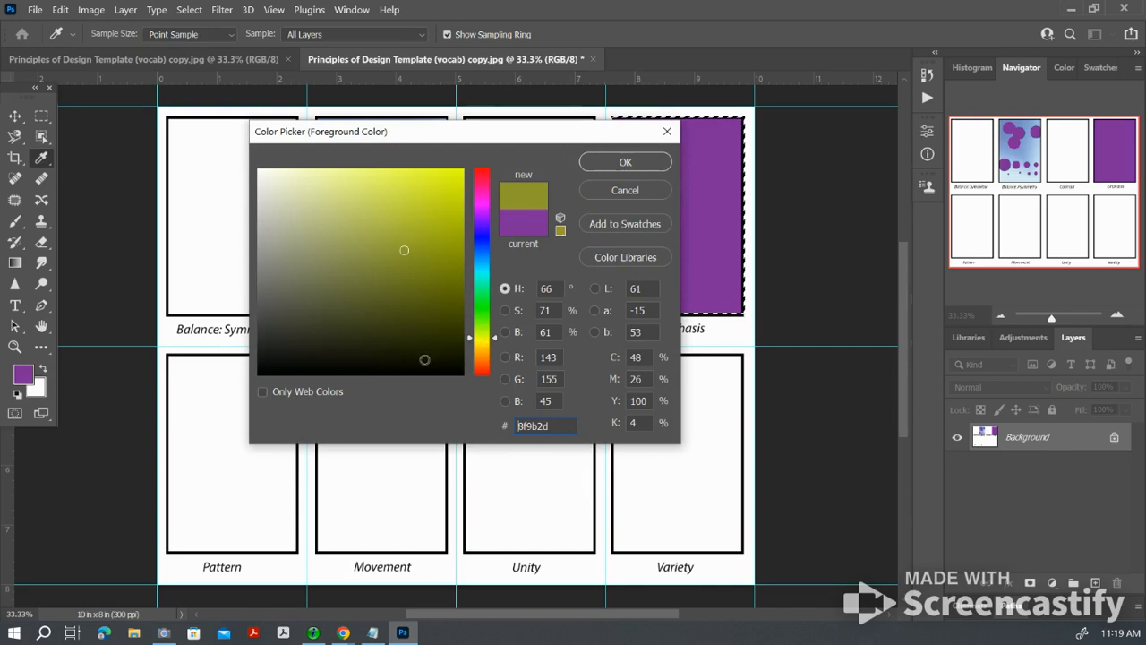
left_click(387, 184)
left_click(625, 162)
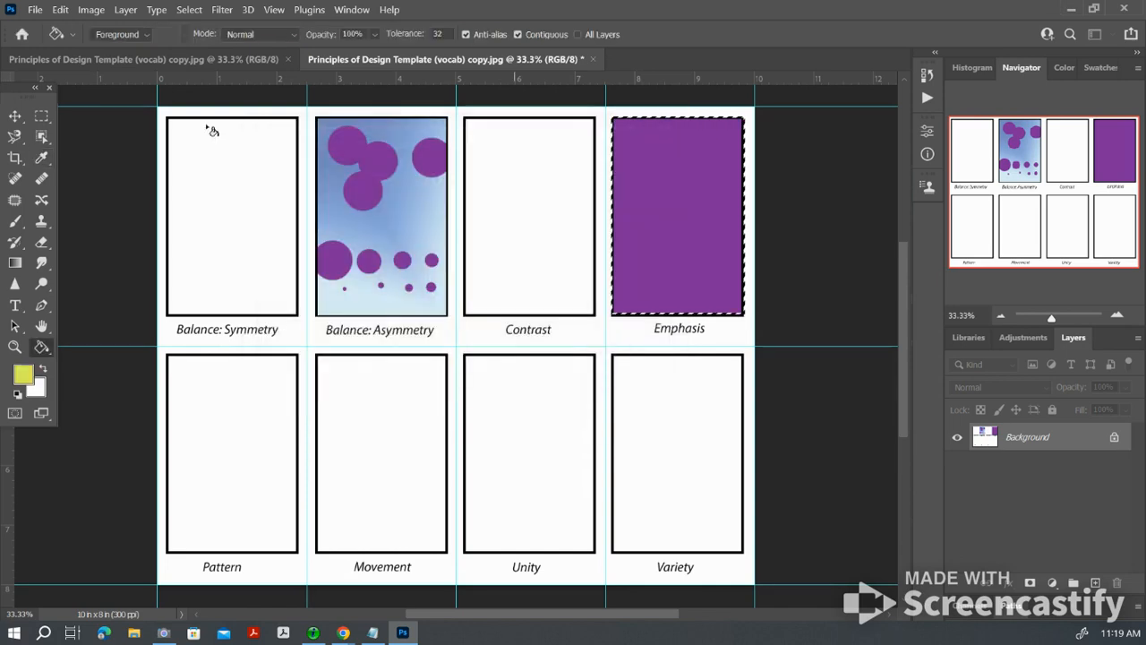
Step: Stamp one large yellow circle near the centre of the Emphasis box with the hard round brush at 500 px
left_click(23, 224)
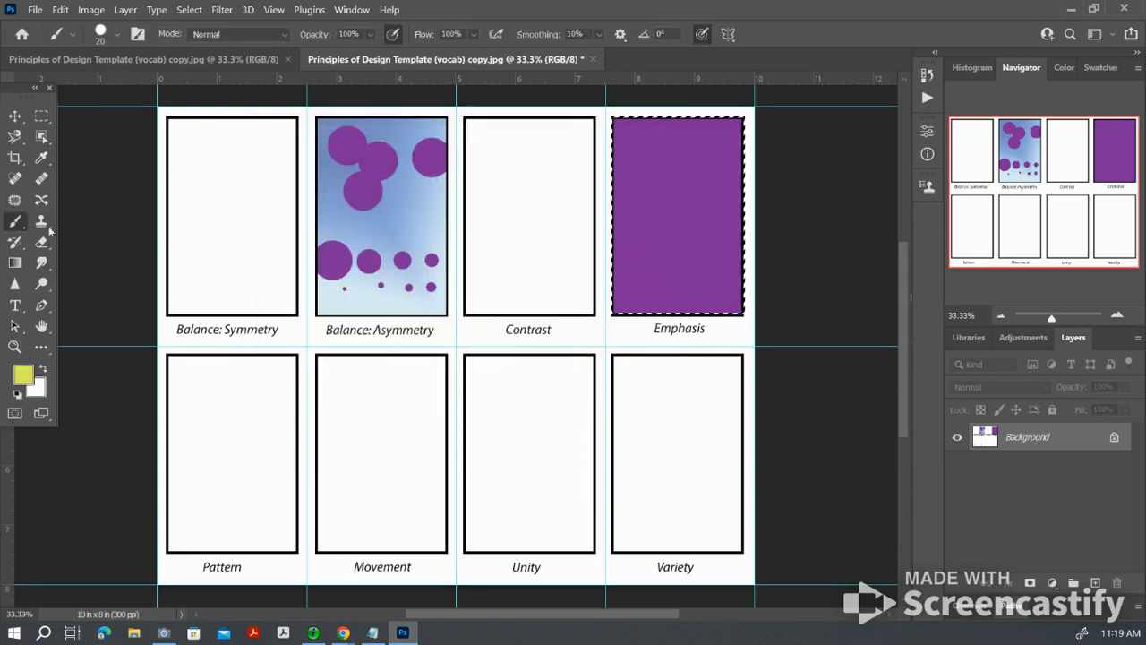
key("bracketright")
key("bracketright")
key("bracketright")
key("bracketright")
key("bracketright")
key("bracketright")
key("bracketright")
key("bracketright")
key("bracketright")
key("bracketright")
key("bracketright")
key("bracketright")
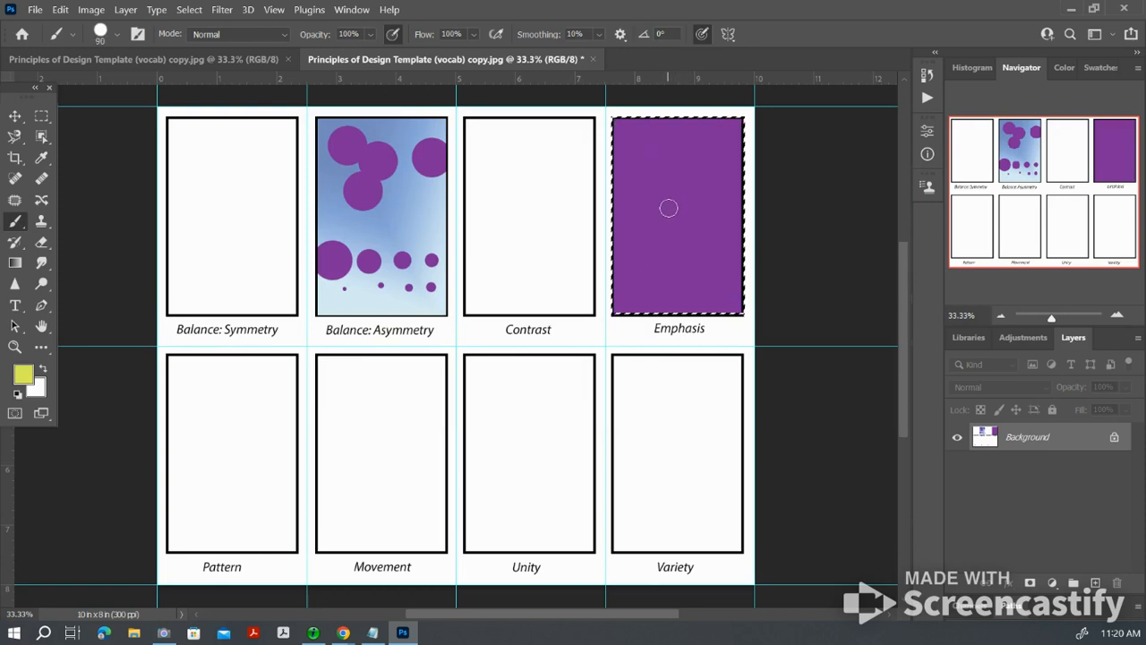
key("bracketright")
key("bracketright")
key("bracketright")
key("bracketright")
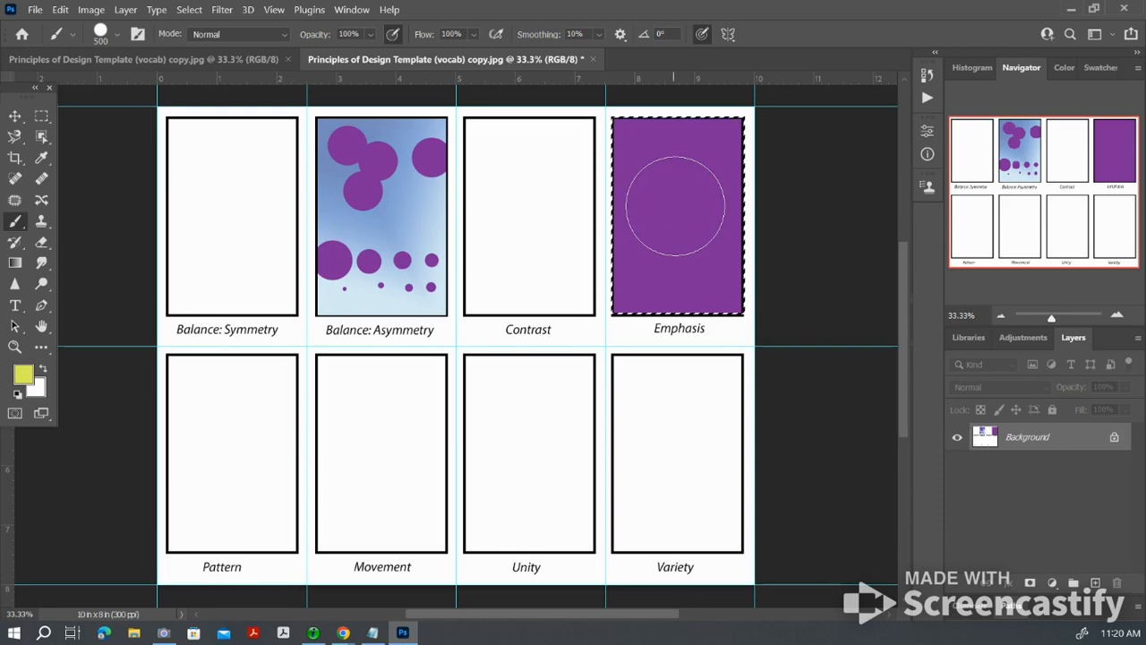
left_click(677, 208)
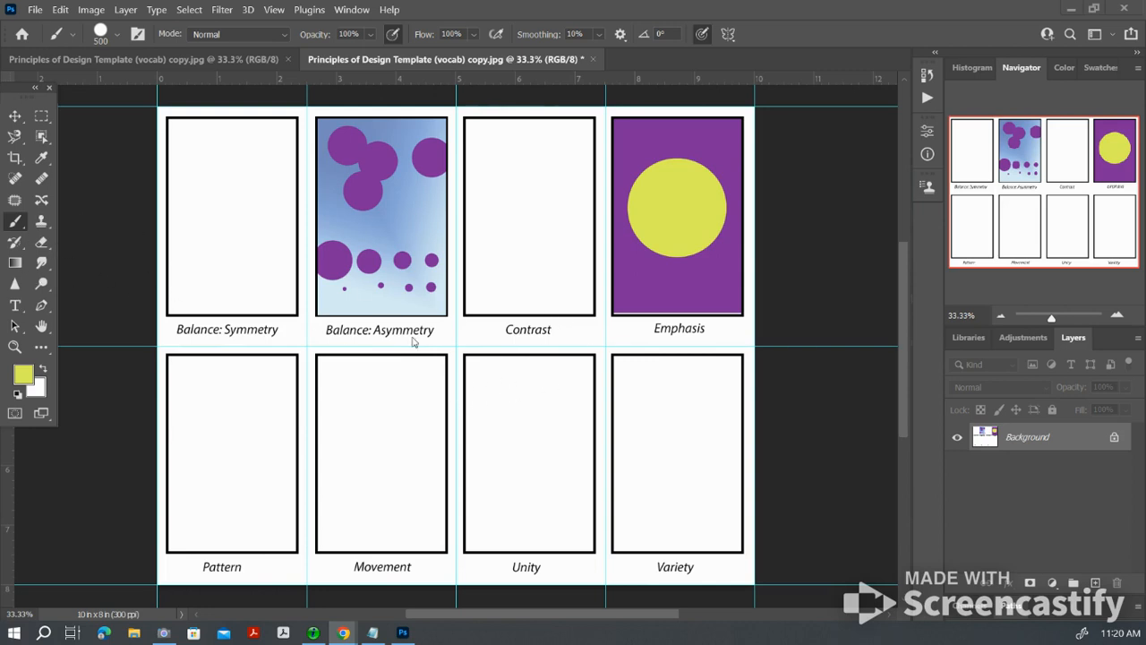
Step: Reduce the brush size to 35 px and deselect the Emphasis box
left_click(493, 381)
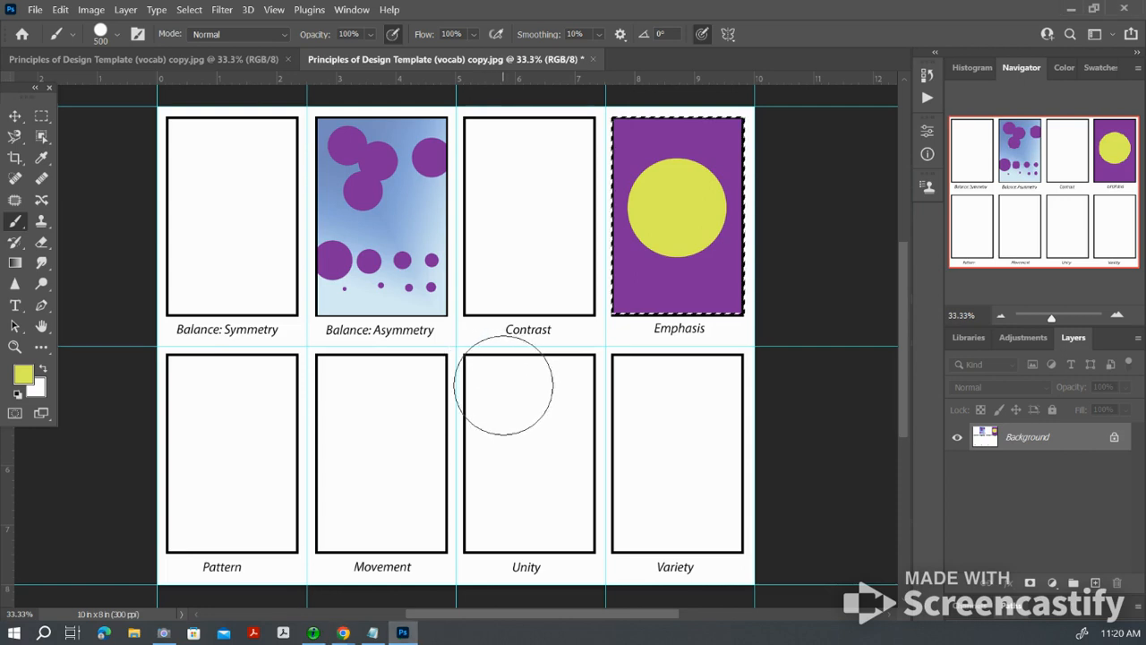
key("bracketleft")
key("bracketleft")
key("bracketleft")
key("bracketleft")
key("bracketleft")
key("bracketleft")
key("bracketleft")
key("bracketleft")
key("bracketleft")
key("bracketleft")
key("bracketleft")
key("bracketleft")
key("bracketleft")
key("bracketleft")
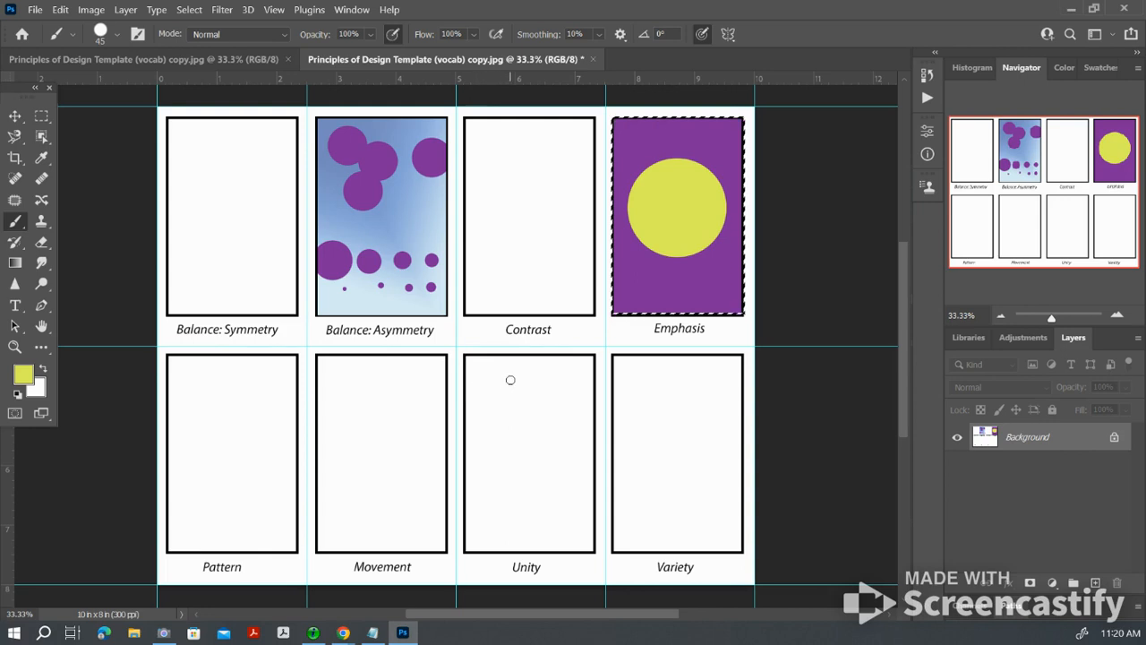
key("bracketleft")
key("ctrl+d")
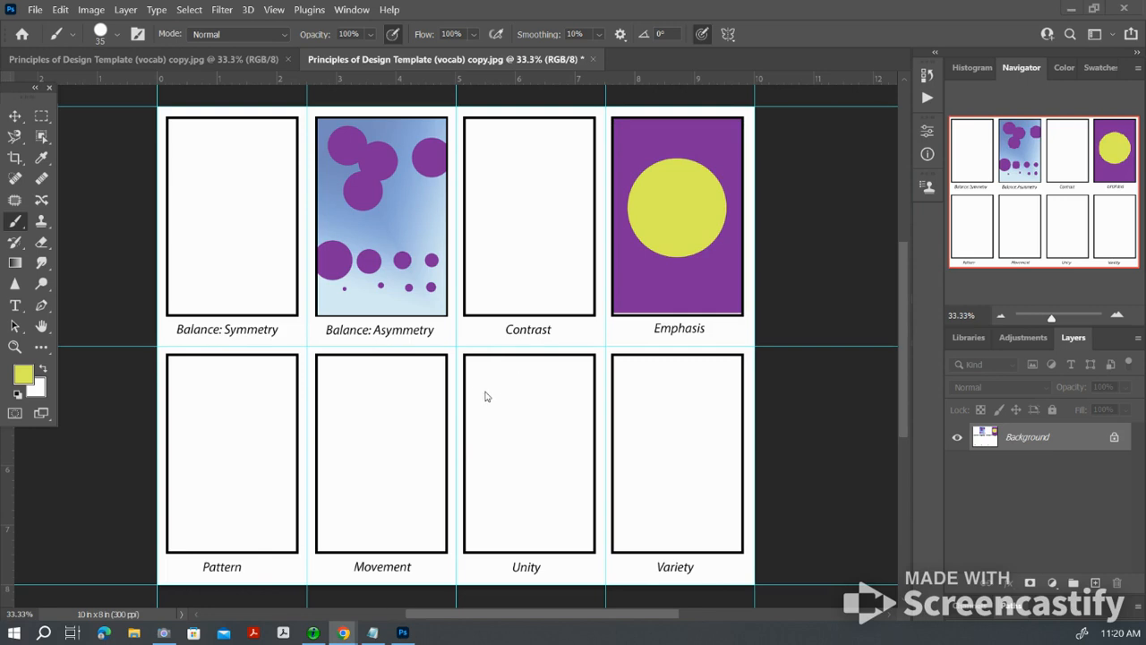
Step: Try two yellow bracket-shaped brush strokes in the upper part of the Unity box and undo both
mouse_move(494, 389)
left_mouse_down()
mouse_move(469, 390)
mouse_move(469, 431)
mouse_move(496, 438)
left_mouse_up()
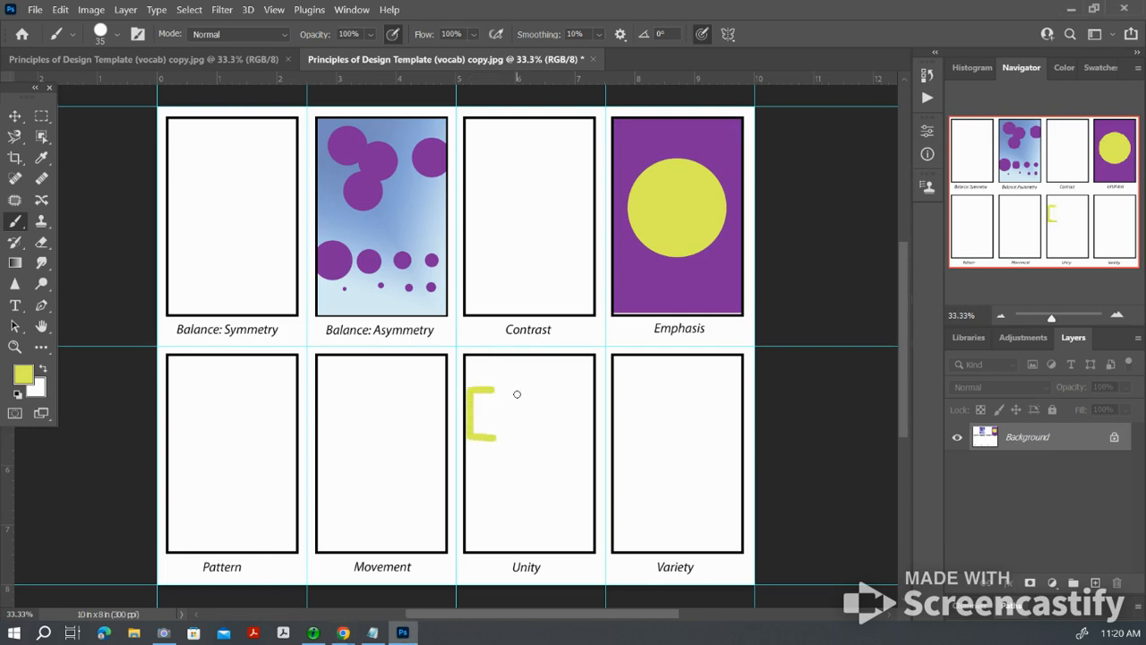
mouse_move(517, 394)
left_mouse_down()
mouse_move(550, 392)
mouse_move(552, 447)
mouse_move(520, 447)
left_mouse_up()
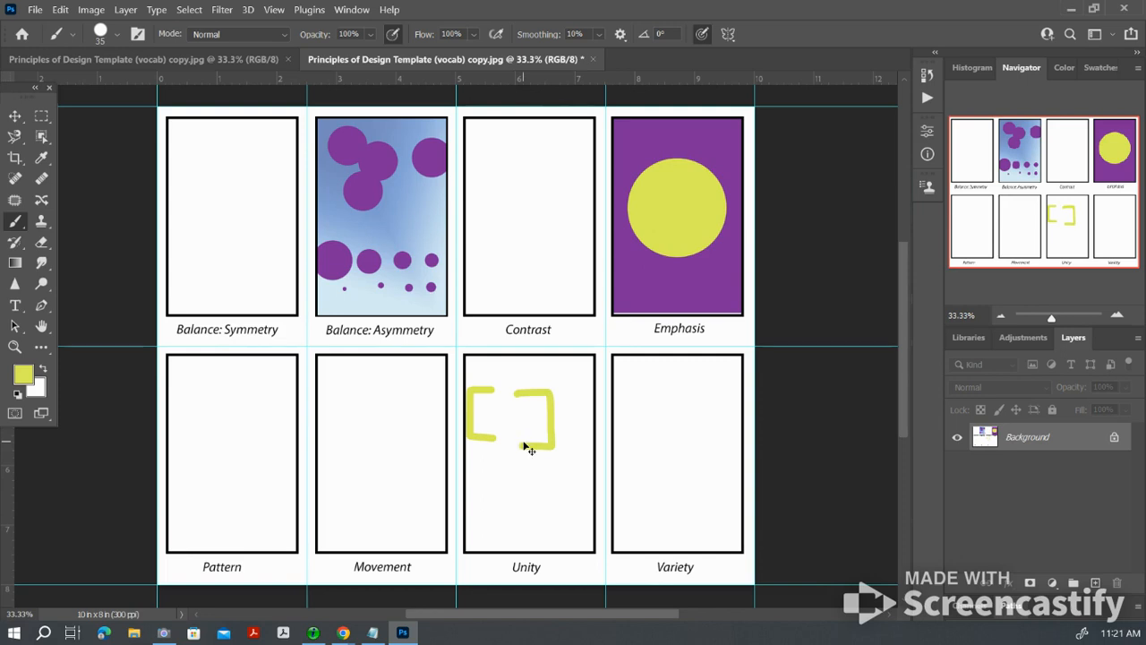
key("ctrl+z")
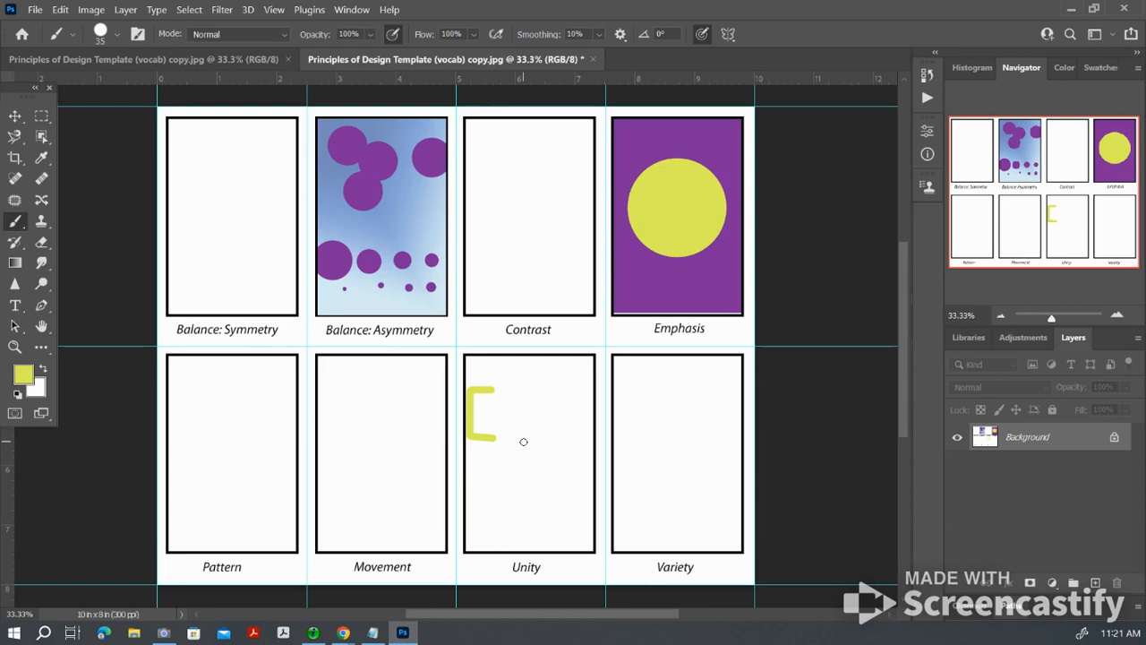
left_click(59, 10)
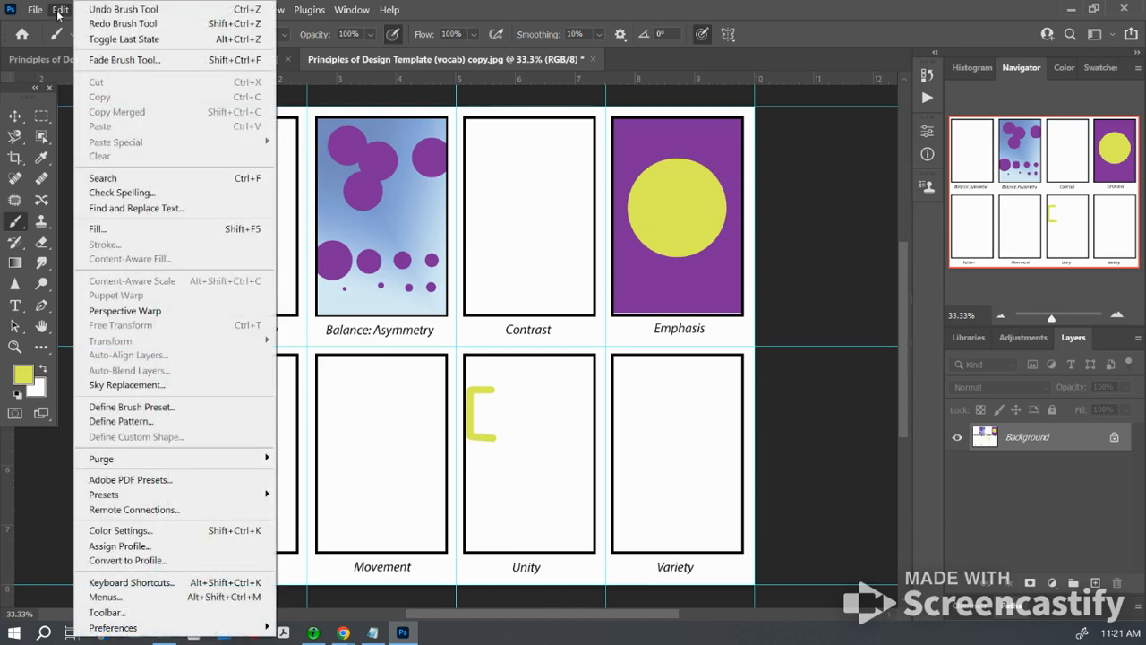
left_click(93, 11)
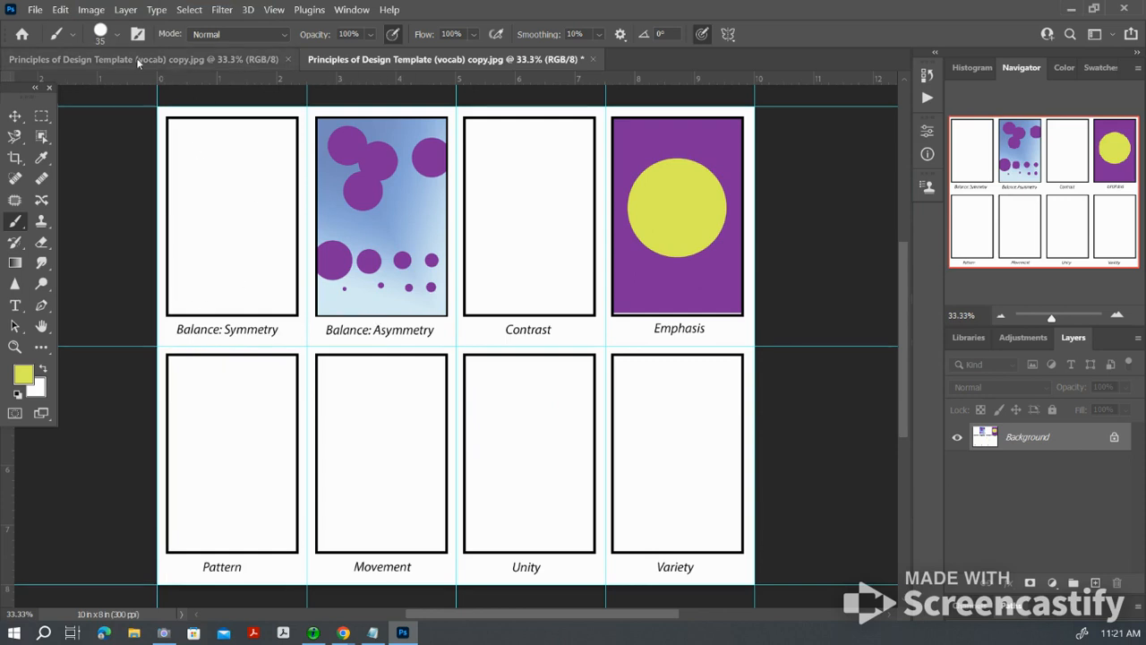
Step: Look through the brush preset groups, collapsing General, Dry Media, Wet Media and Special Effects Brushes
left_click(118, 37)
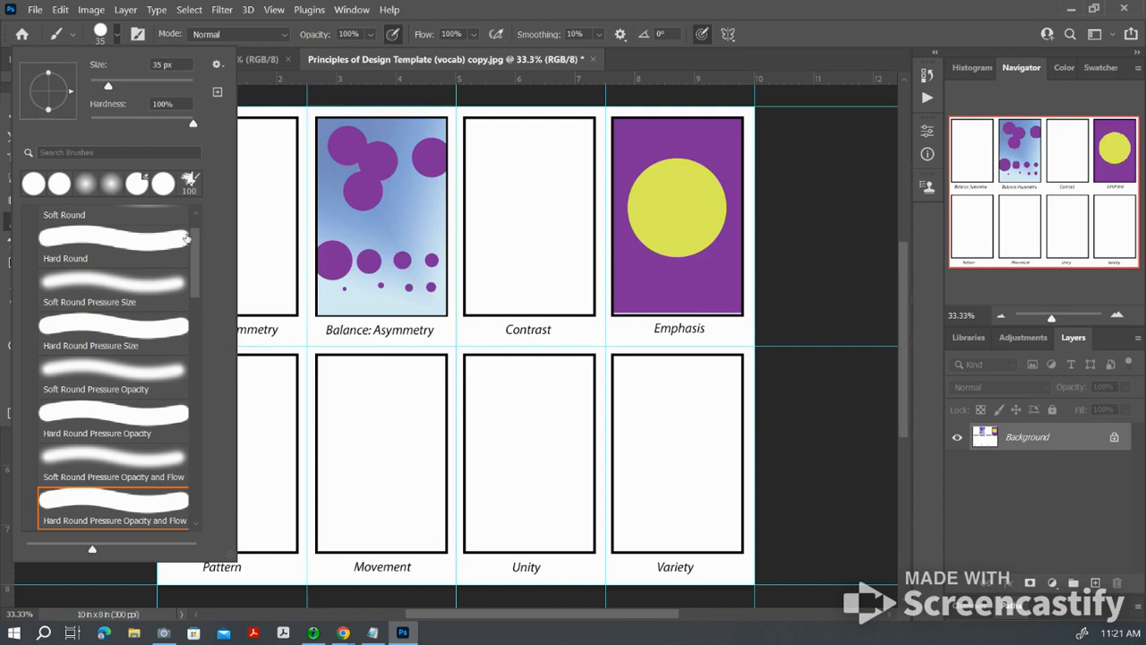
mouse_move(196, 242)
left_mouse_down()
mouse_move(201, 310)
mouse_move(217, 225)
left_mouse_up()
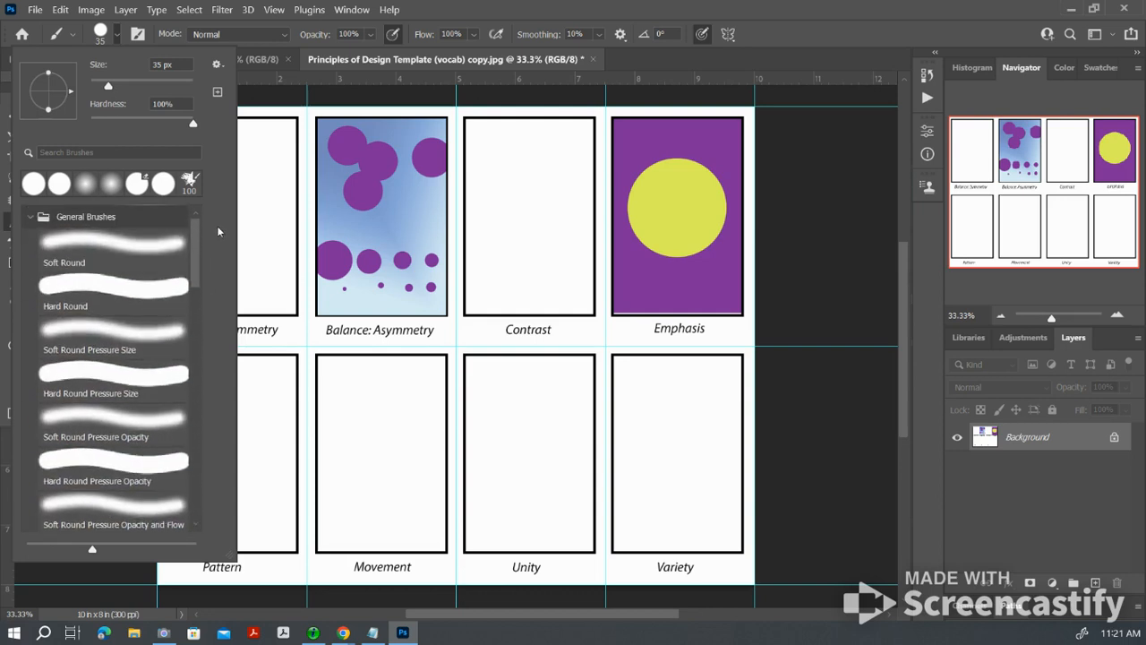
left_click(31, 217)
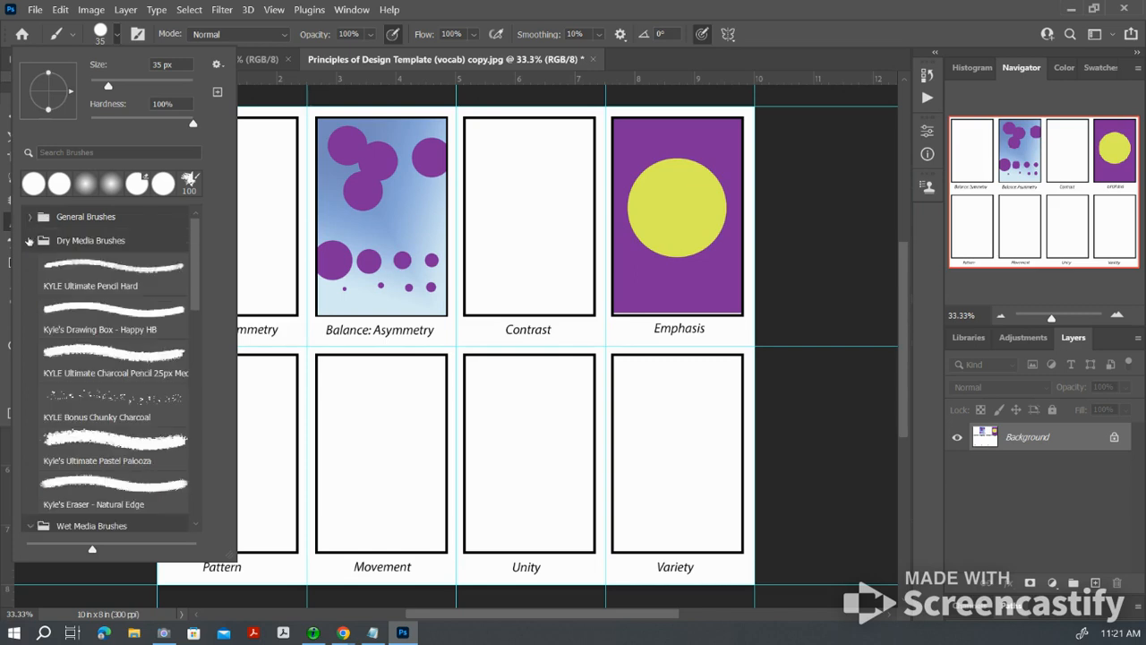
left_click(30, 240)
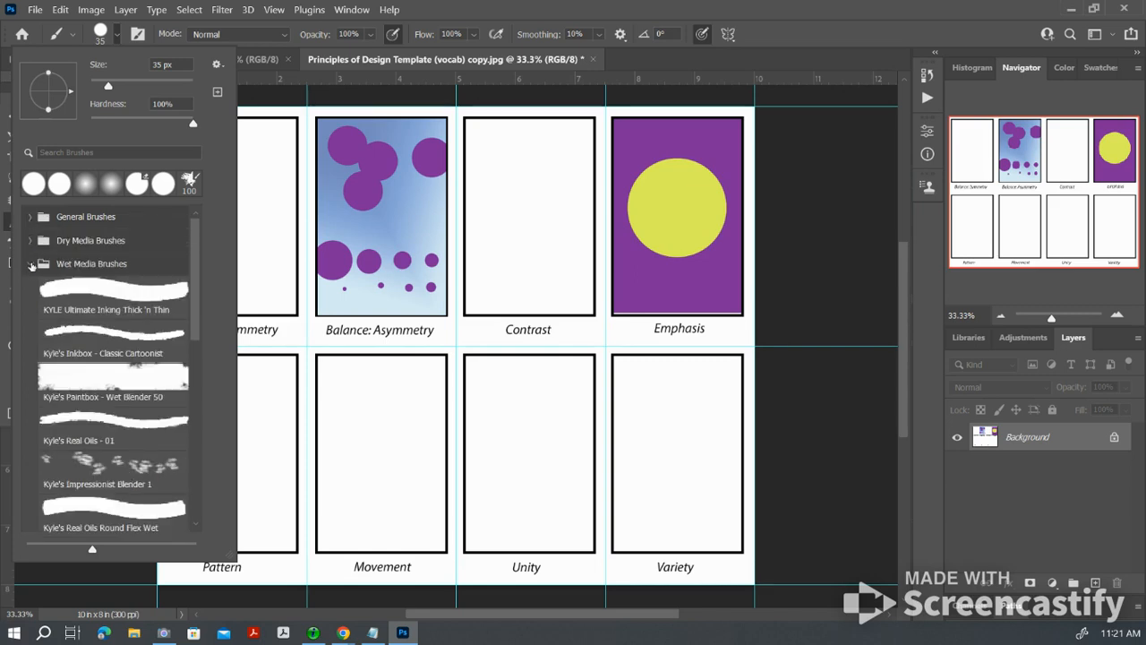
left_click(32, 265)
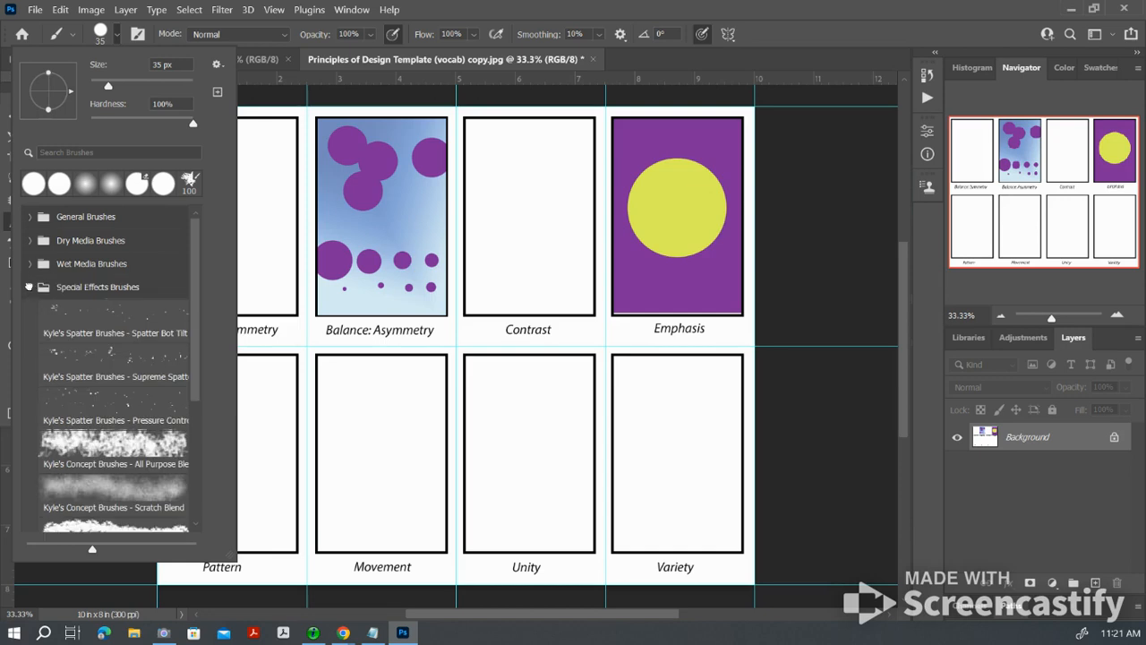
left_click(30, 287)
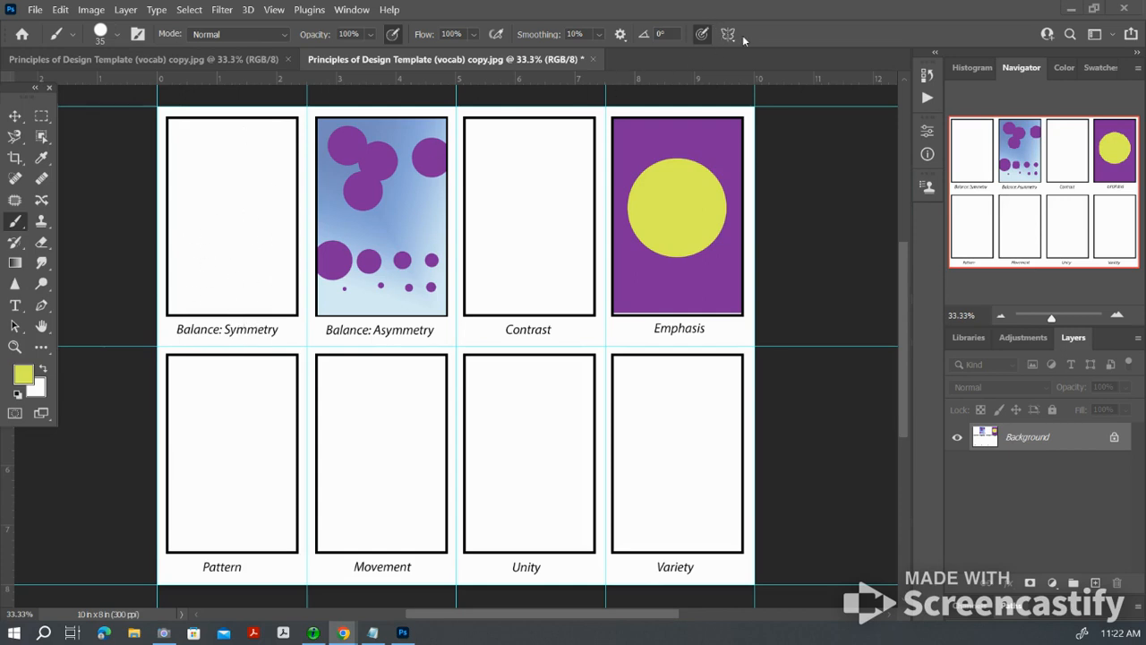
Step: Enable radial paint symmetry for the brush with a segment count of 5
left_click(16, 223)
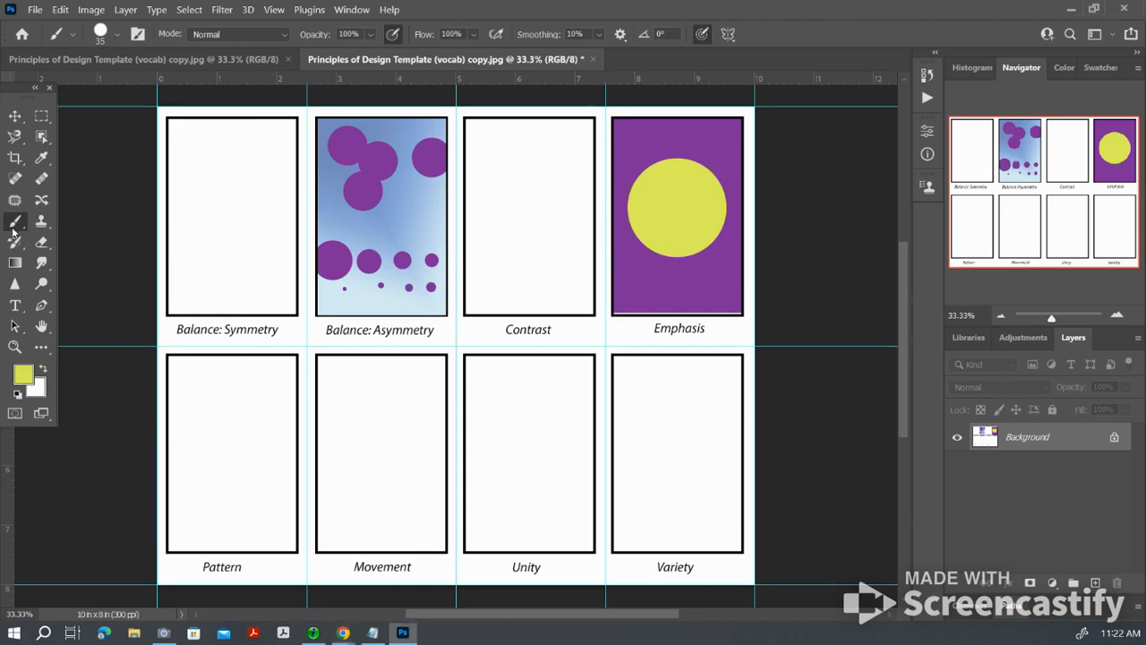
left_click(729, 35)
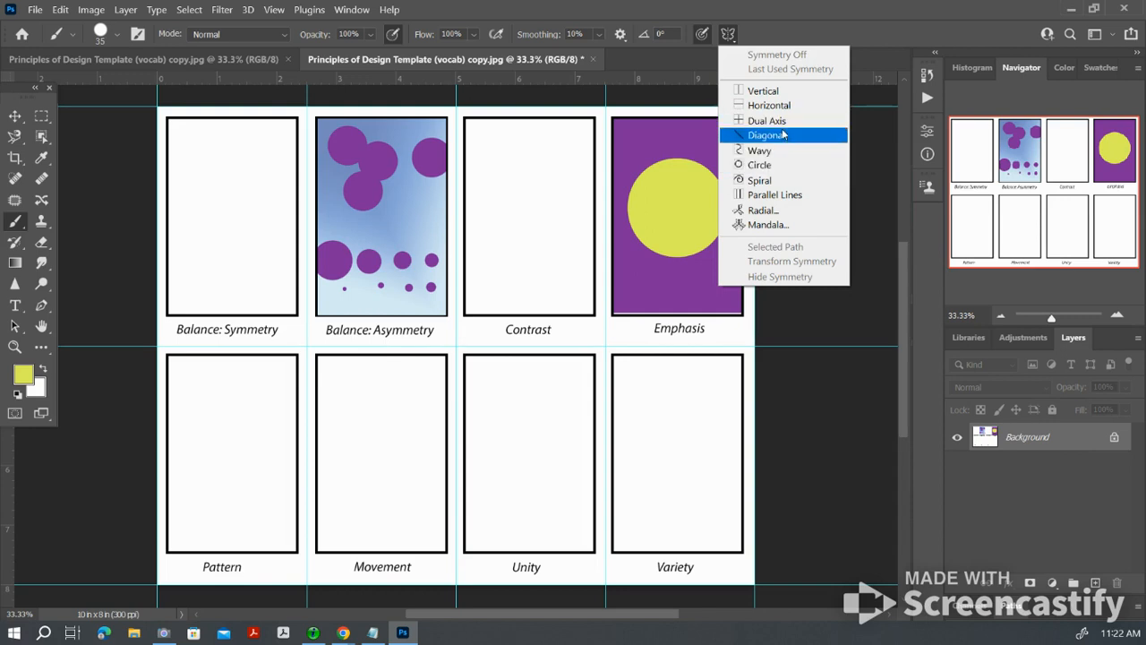
left_click(785, 210)
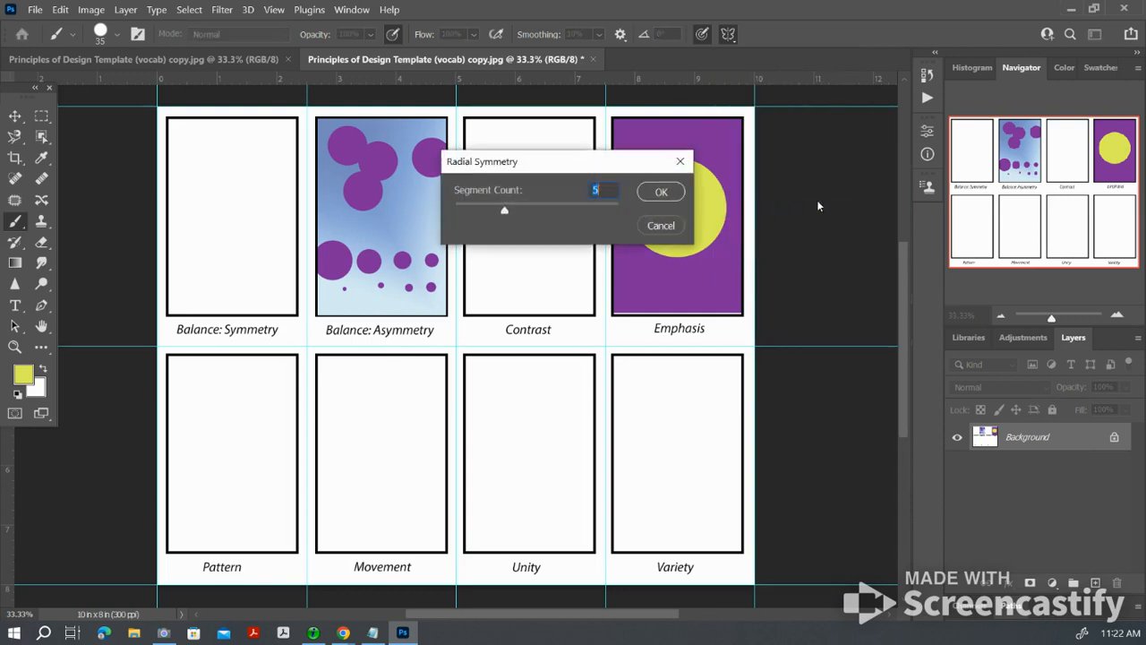
left_click(661, 194)
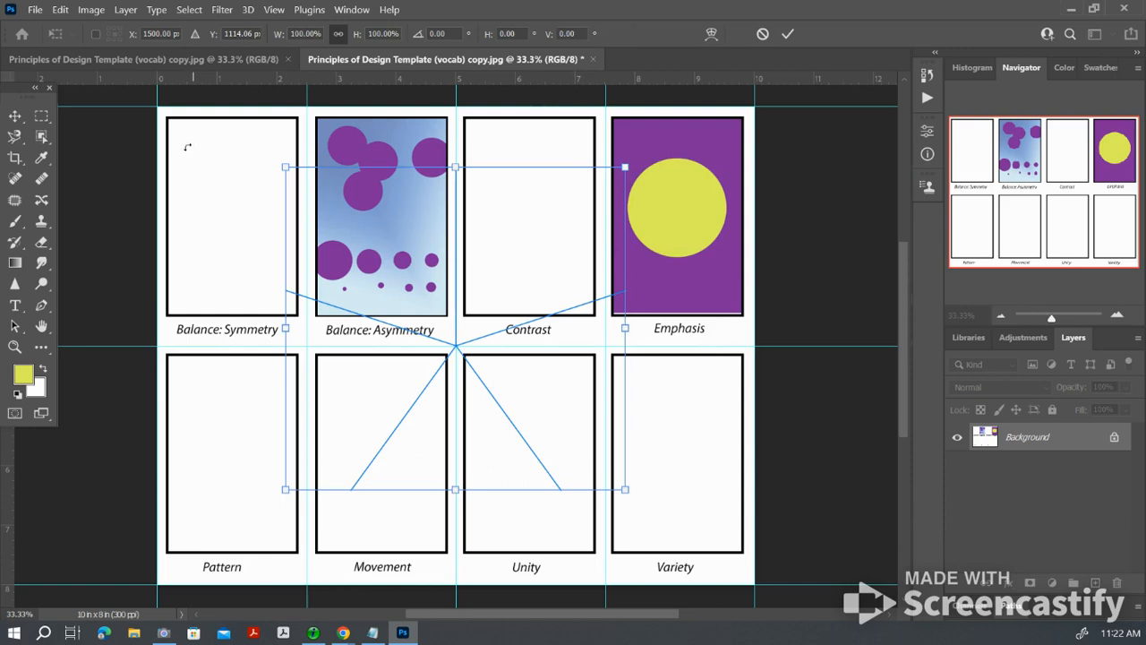
Step: Scale the radial symmetry guide to 36.75% and centre it inside the Balance: Symmetry box, then apply it
left_click_drag(625, 490, 448, 339)
left_click_drag(428, 226, 317, 217)
left_click_drag(342, 145, 269, 171)
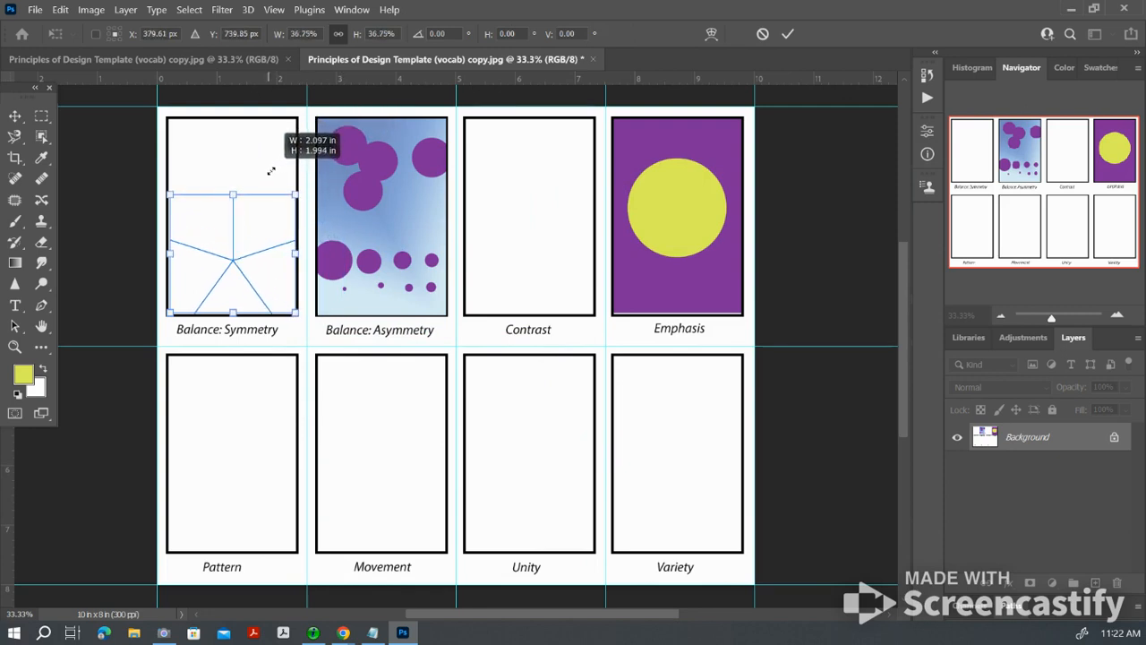
left_click_drag(240, 239, 241, 194)
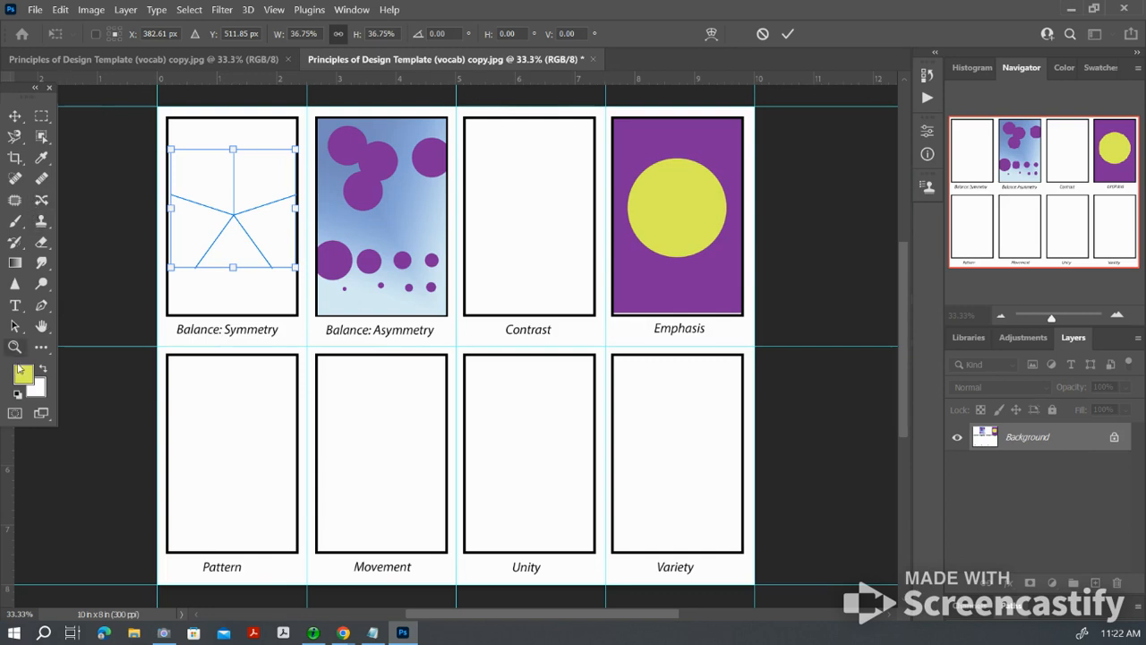
left_click(14, 222)
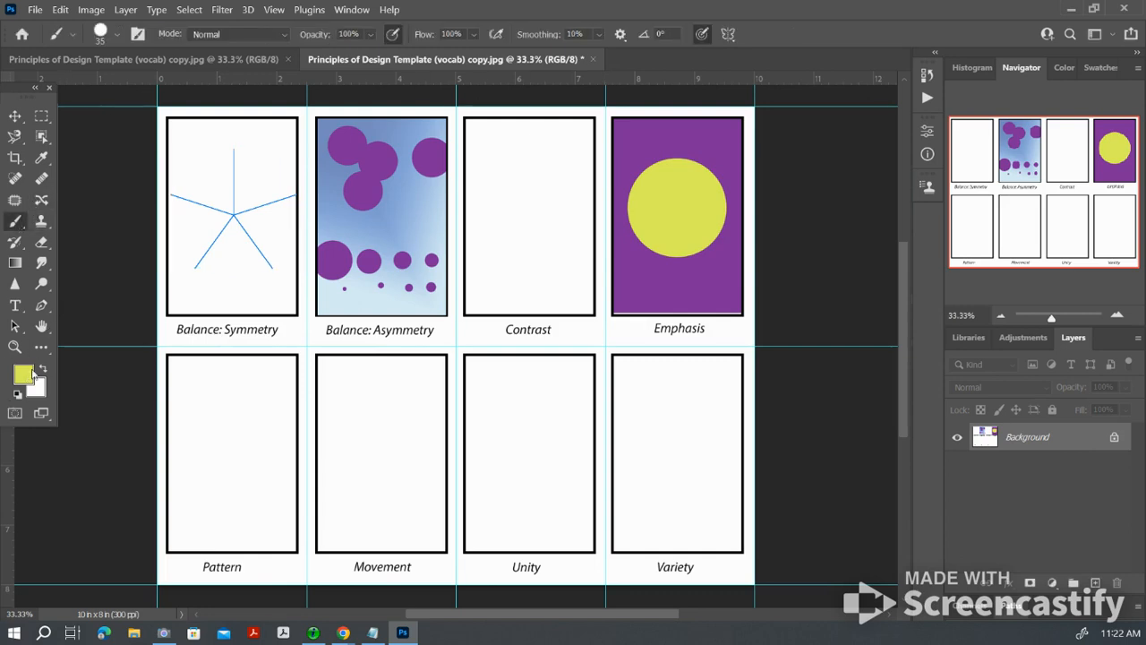
Step: Set the foreground color to blue 5975ed and paint a wavy radial stroke in the Balance: Symmetry box
left_click(24, 375)
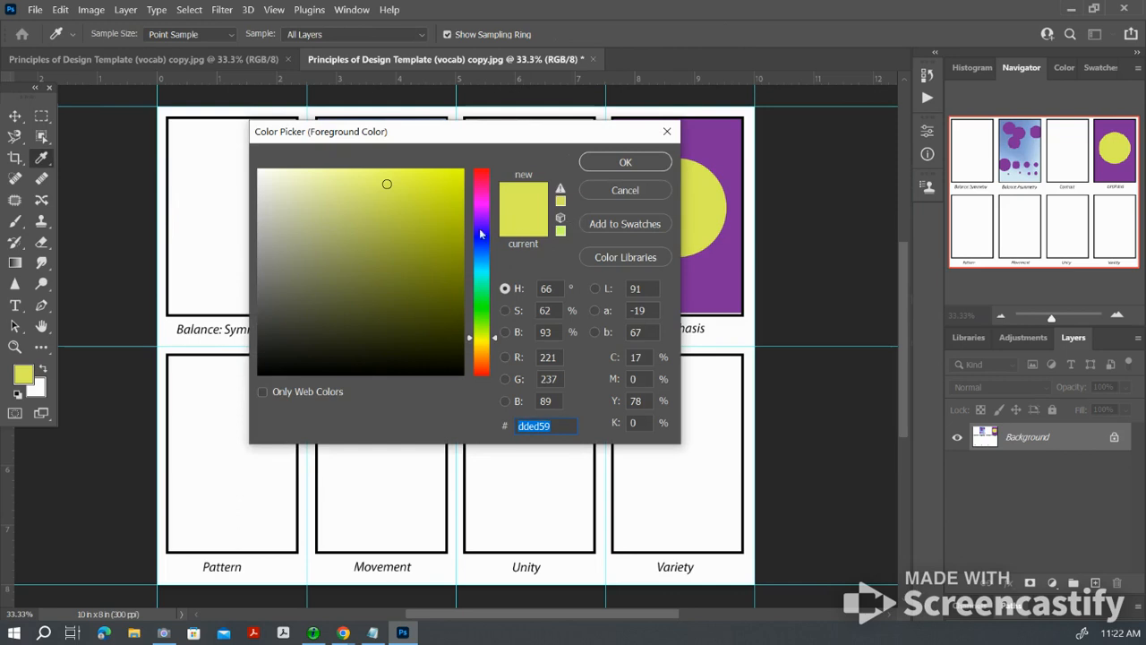
left_click(489, 244)
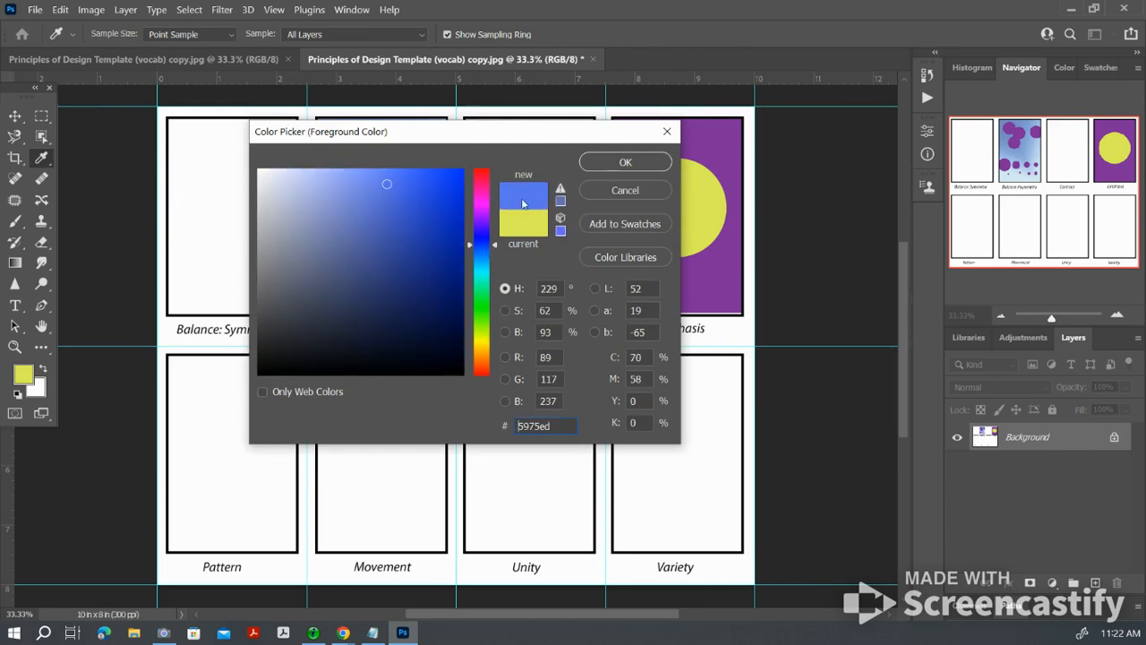
left_click(626, 162)
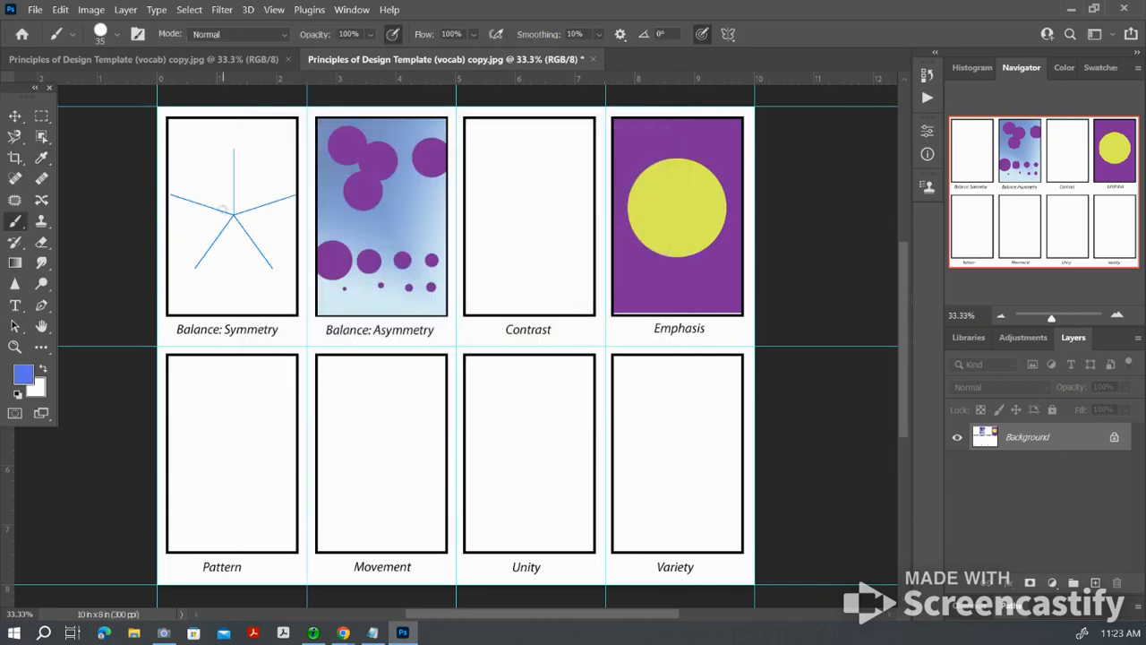
left_click_drag(195, 202, 219, 132)
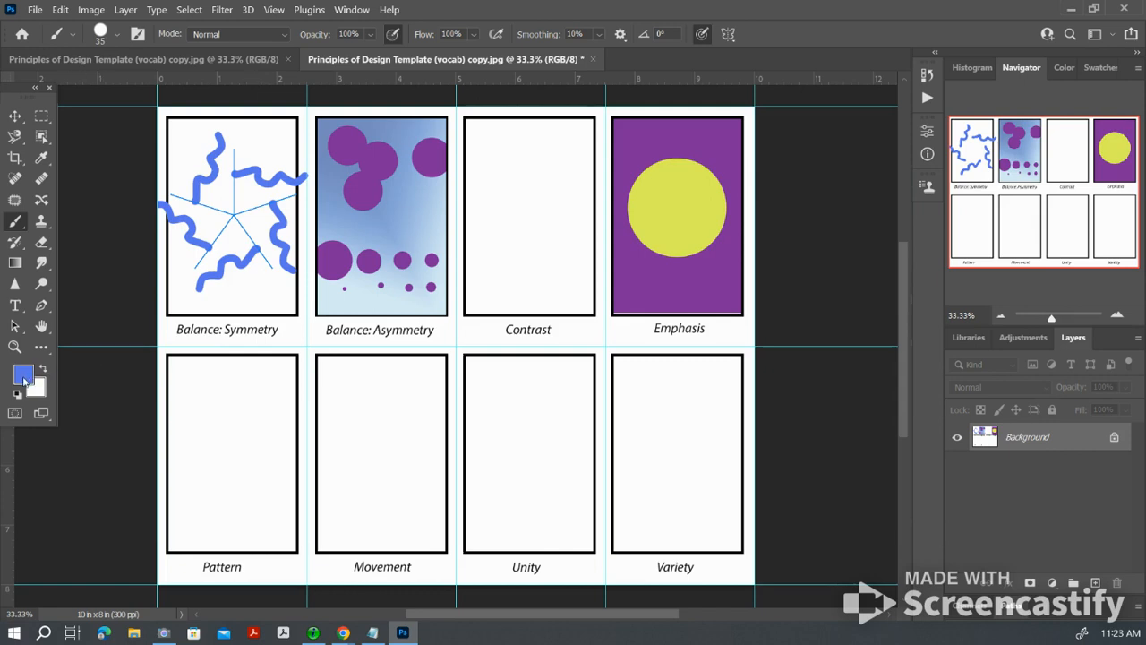
Step: Change the foreground color to green 59ed9f and add a ring of dots and short wavy outer strokes to the radial design
left_click(24, 377)
left_click(481, 290)
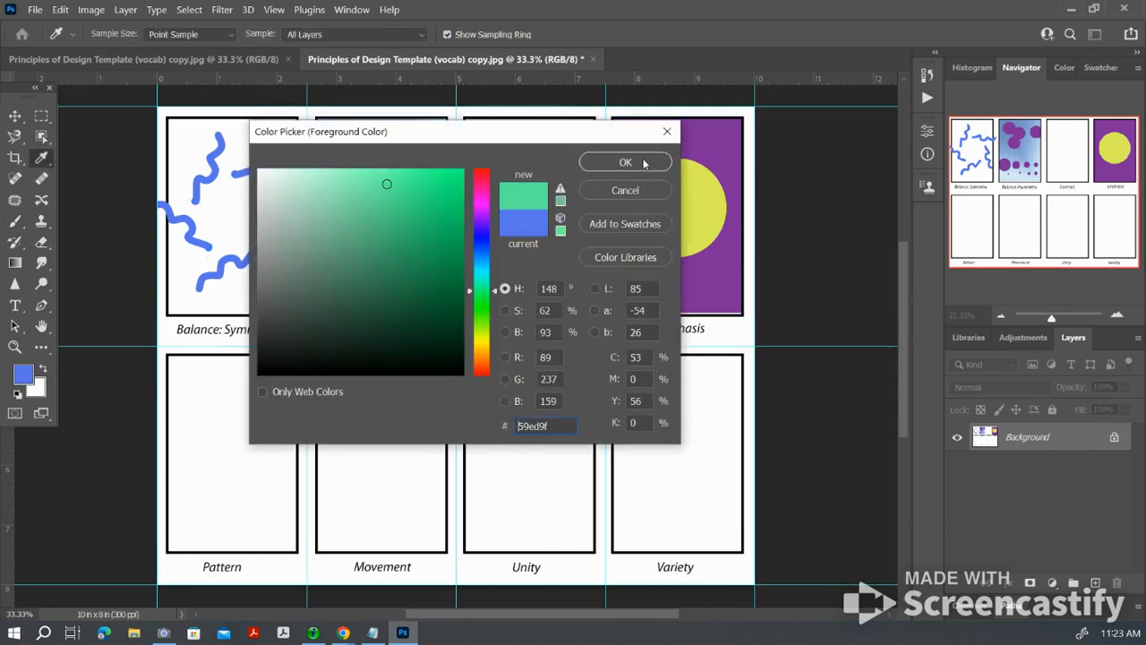
left_click(625, 162)
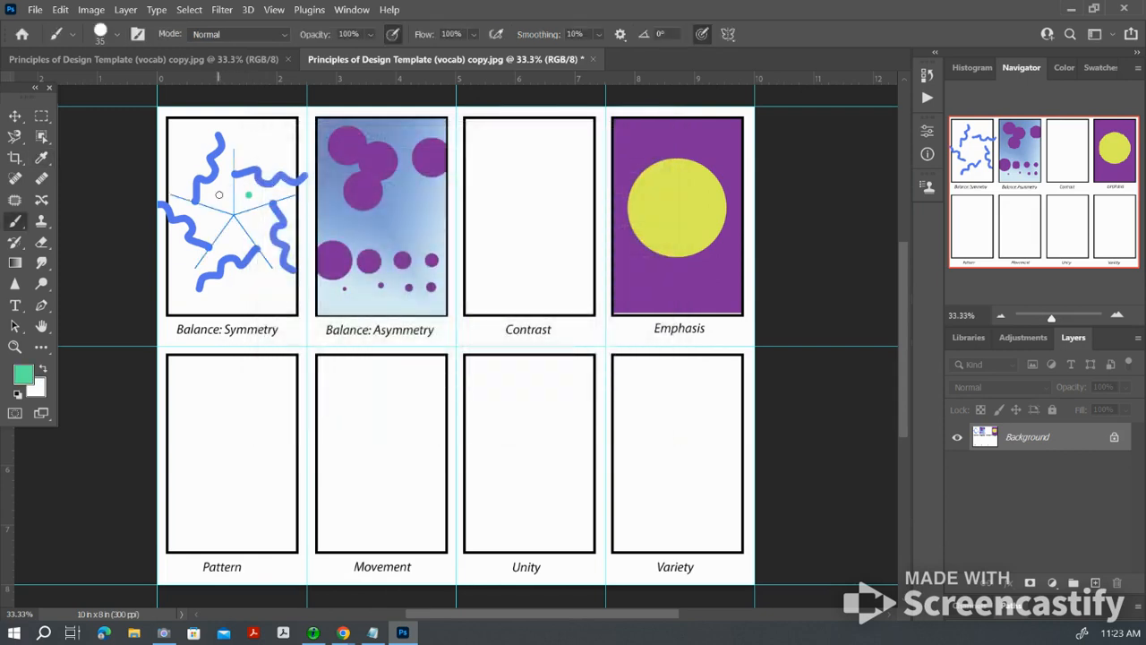
left_click(218, 194)
left_click(209, 222)
left_click(233, 240)
left_click(258, 223)
left_click_drag(190, 162, 217, 135)
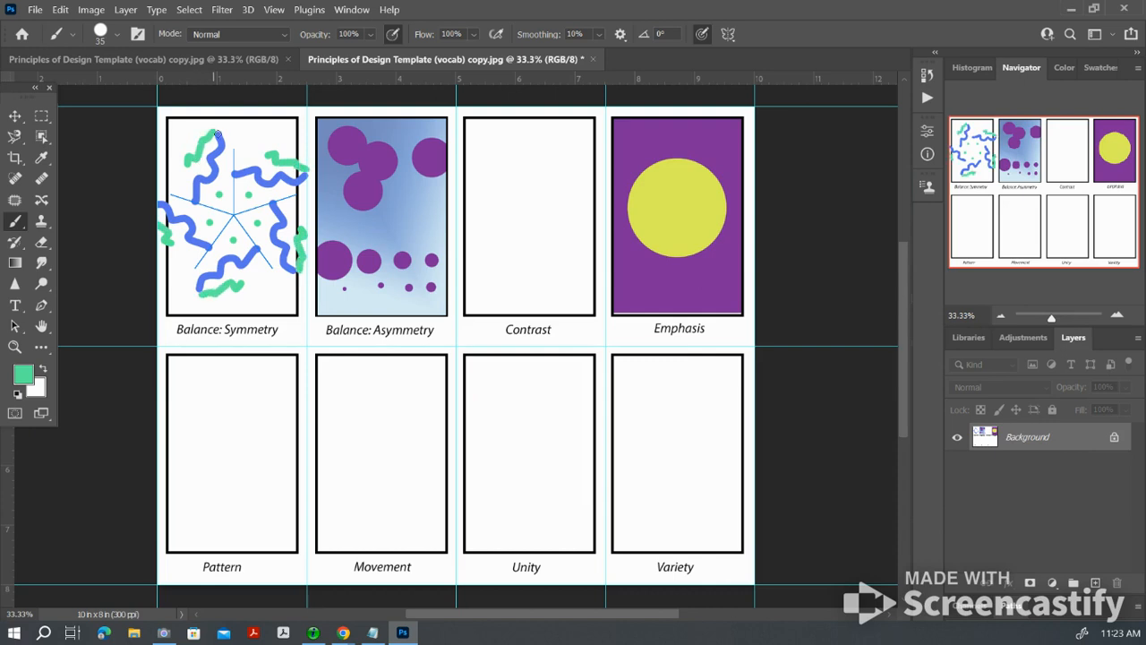
Step: Turn off paint symmetry and paint three green horizontal lines across the upper and middle parts of the Contrast box
left_click(728, 36)
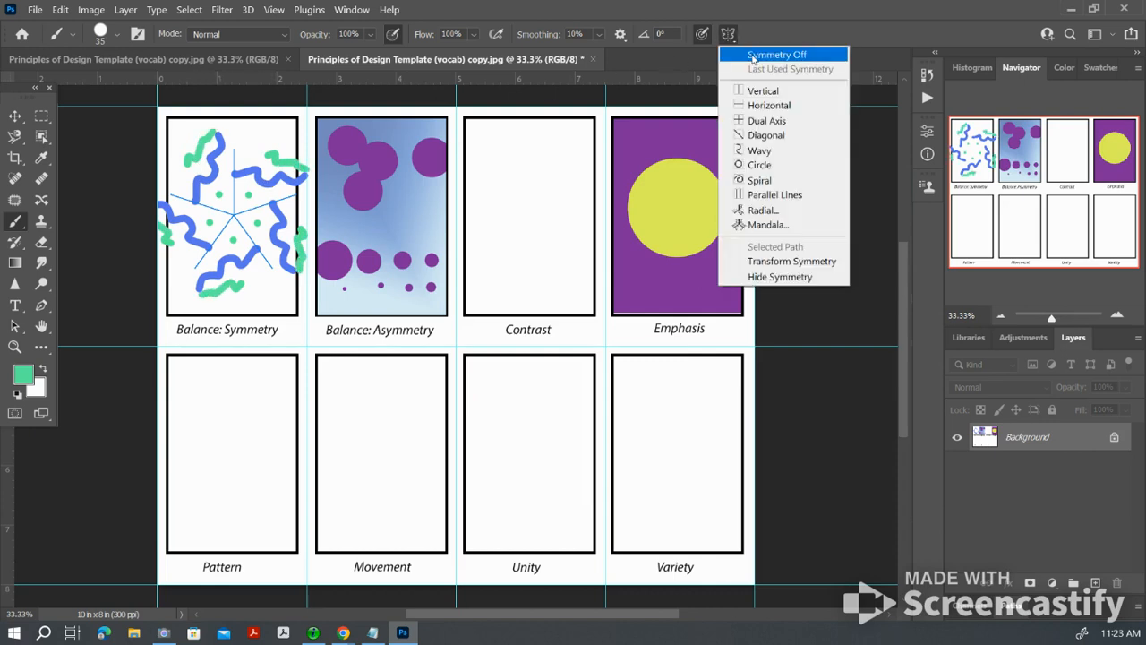
left_click(759, 55)
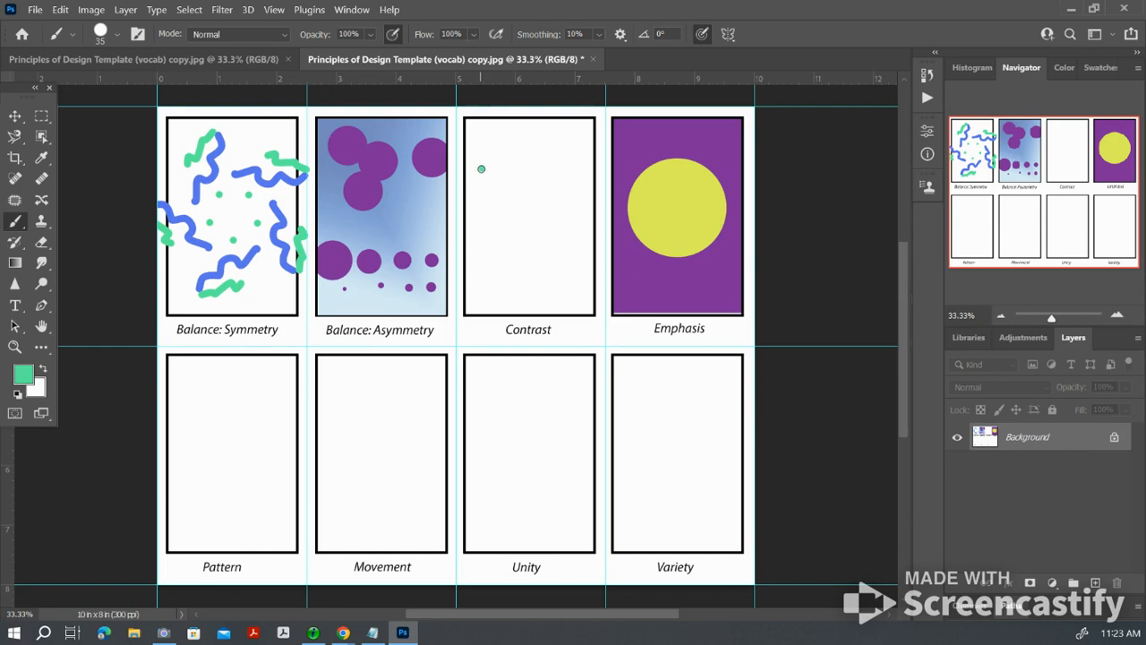
left_click_drag(482, 168, 581, 168)
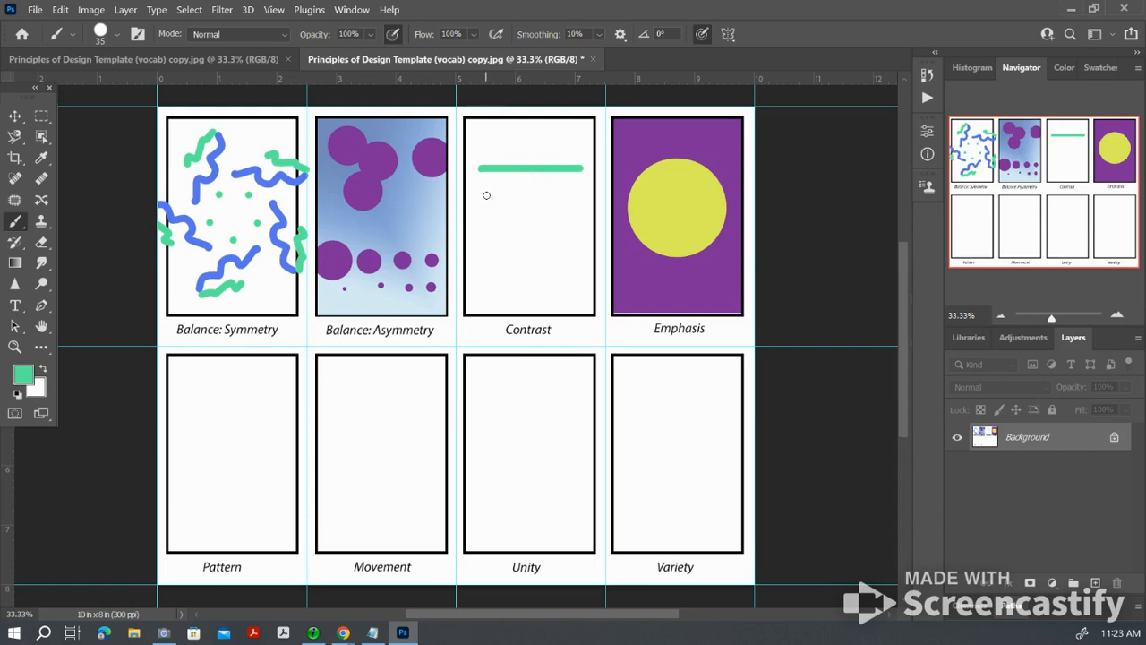
left_click_drag(487, 195, 578, 198)
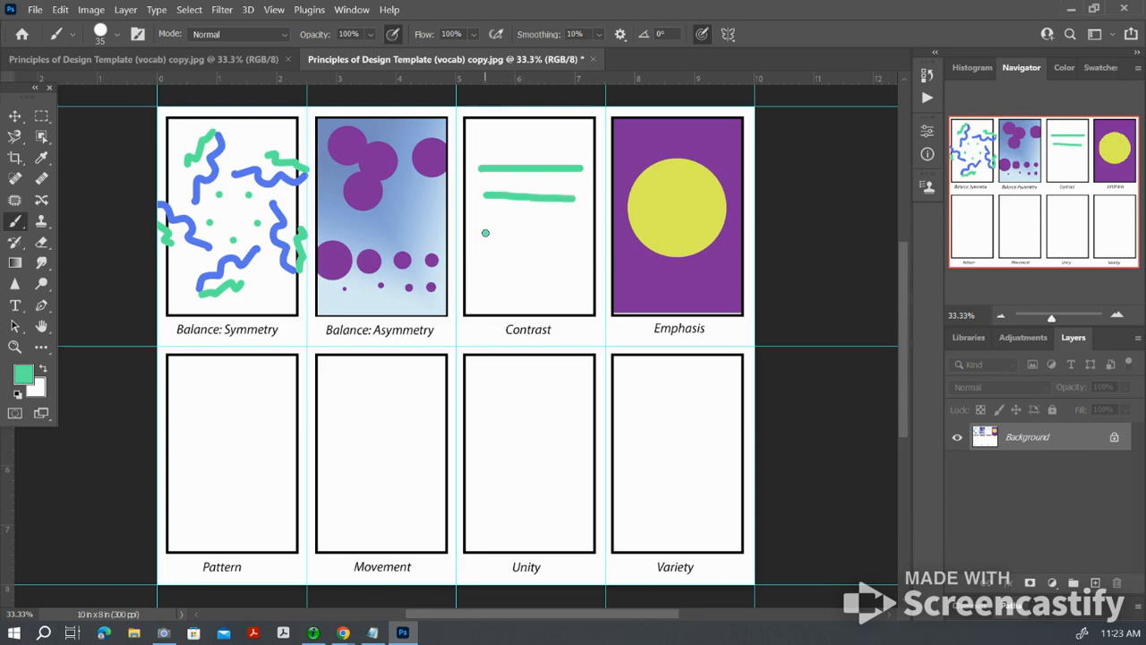
left_click_drag(486, 232, 574, 234)
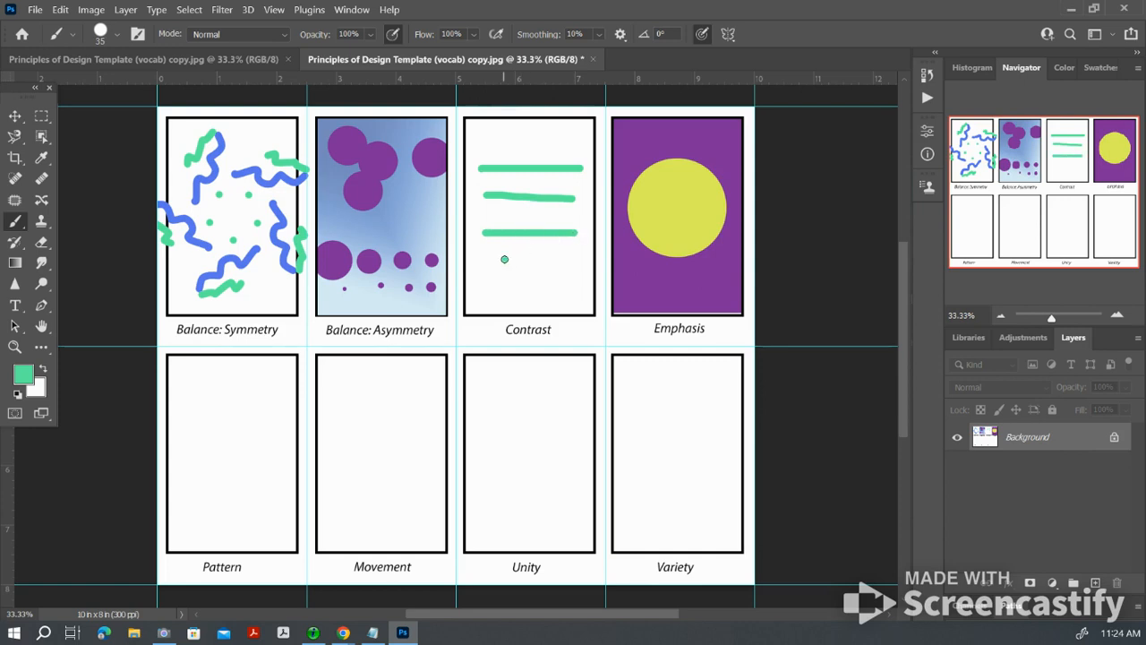
Step: Paint a connected angular green line of straight segments below the horizontal lines in the Contrast box
left_click_drag(504, 259, 508, 295)
left_click(532, 272, "shift")
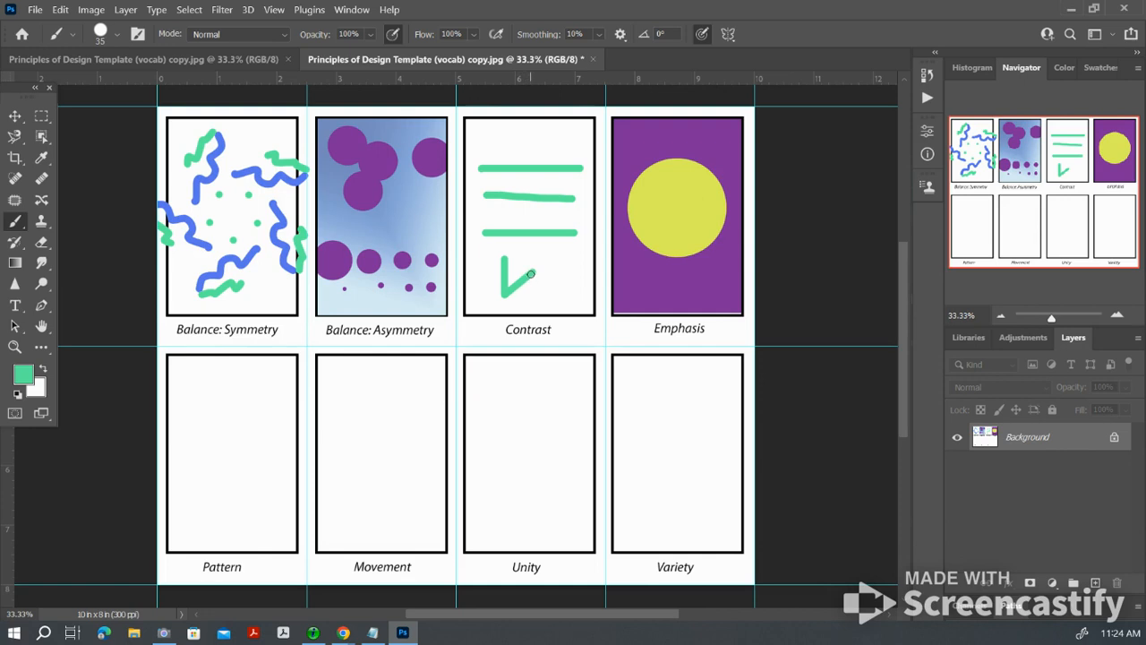
mouse_move(532, 274)
left_mouse_down()
mouse_move(568, 274)
mouse_move(569, 303)
mouse_move(528, 298)
left_mouse_up()
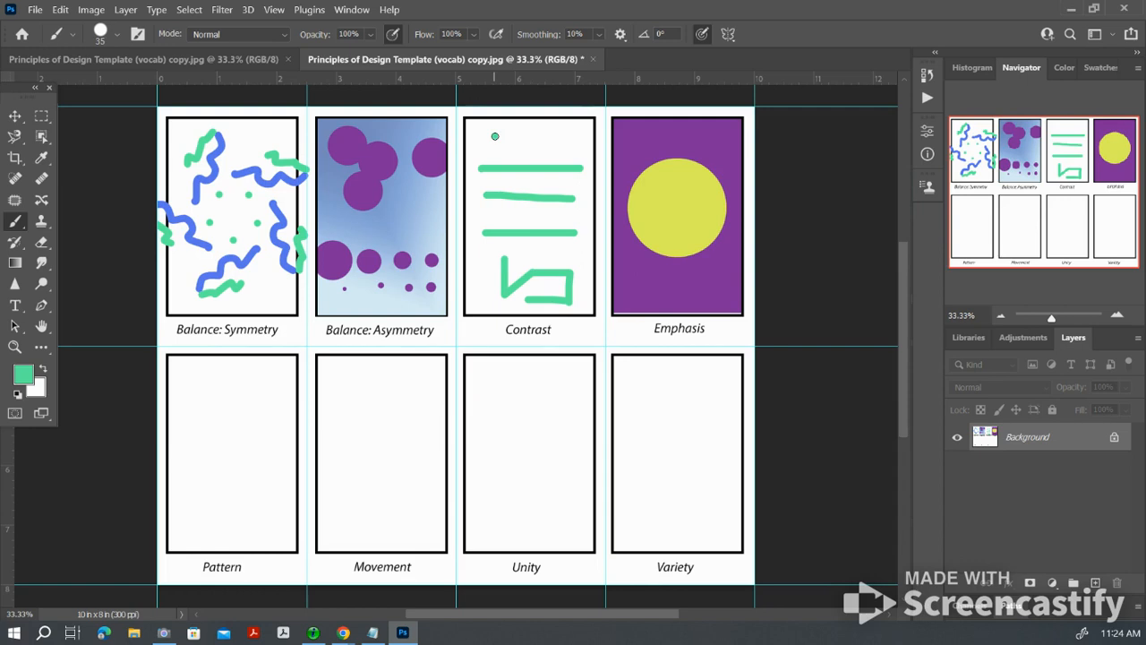
Step: Paint a connected green zigzag line of straight segments above the horizontal lines in the Contrast box
left_click_drag(495, 136, 569, 137)
left_click(497, 151, "shift")
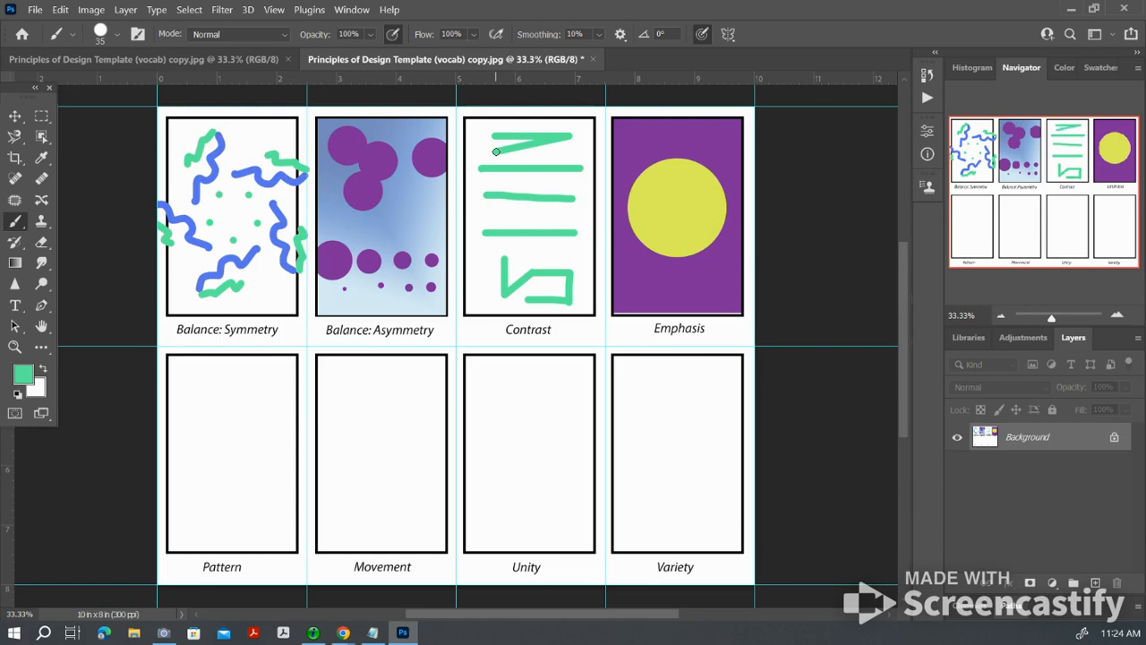
Step: Start Save As and browse to the teacher's folder within Period 6 Digital Art on the photography (V:) network drive
left_click(34, 10)
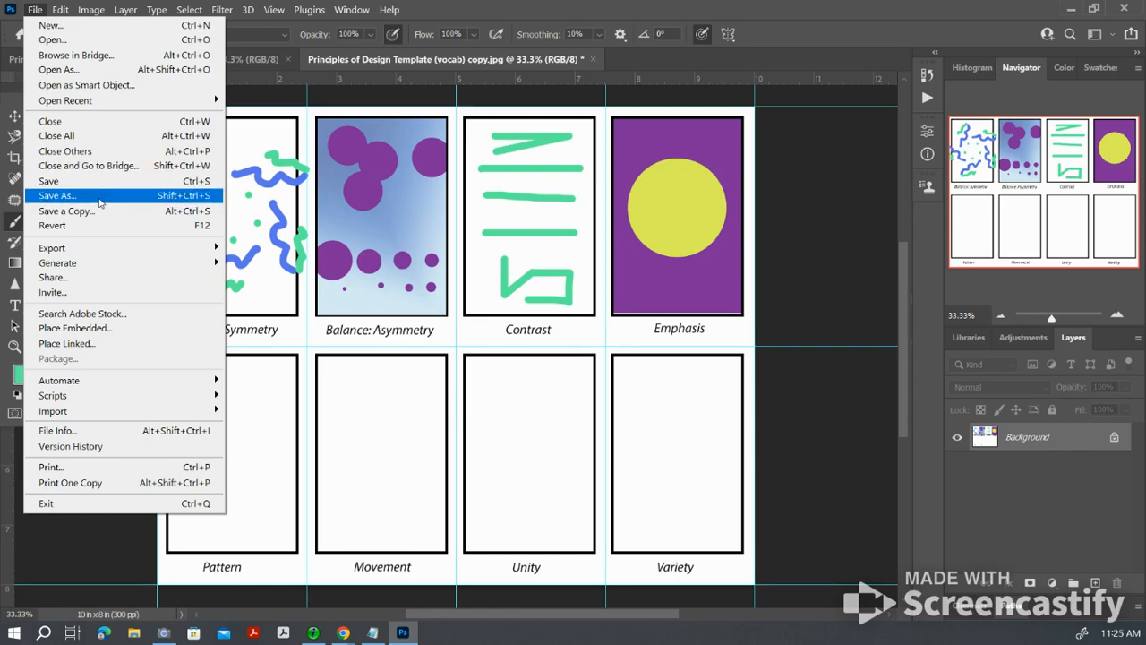
left_click(99, 196)
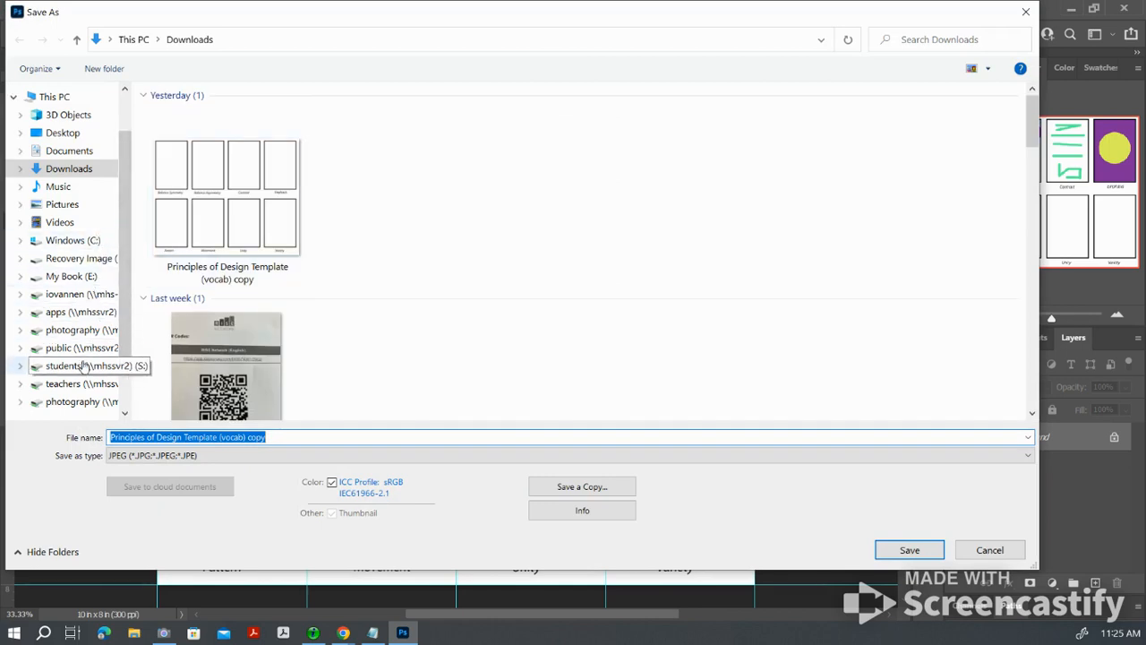
left_click(85, 134)
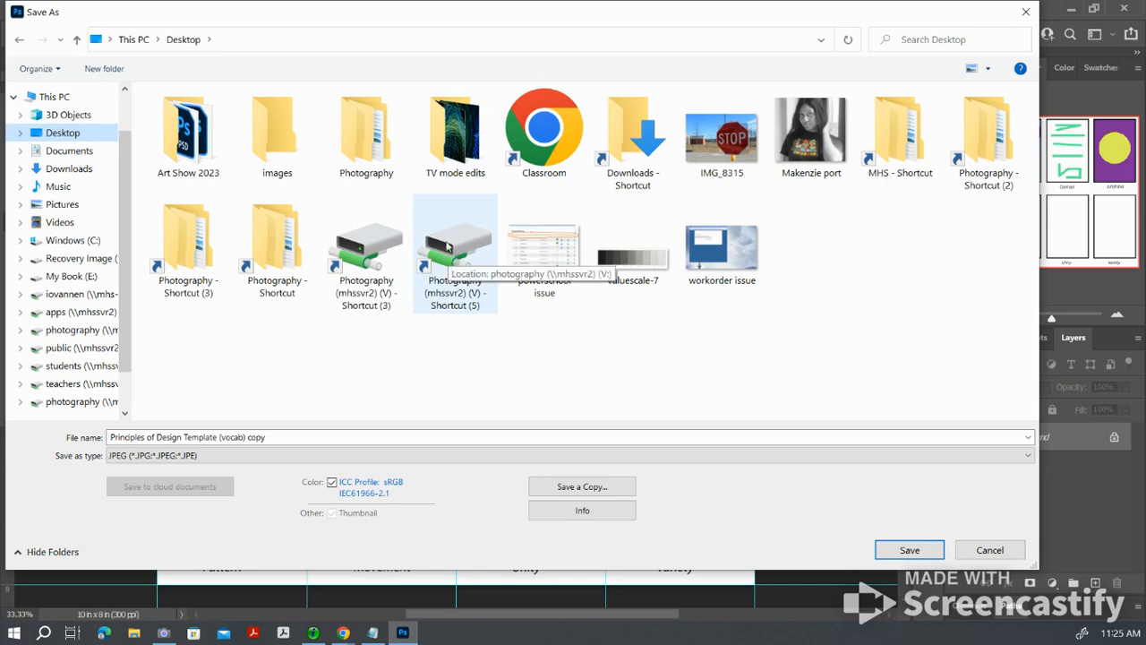
double_click(453, 251)
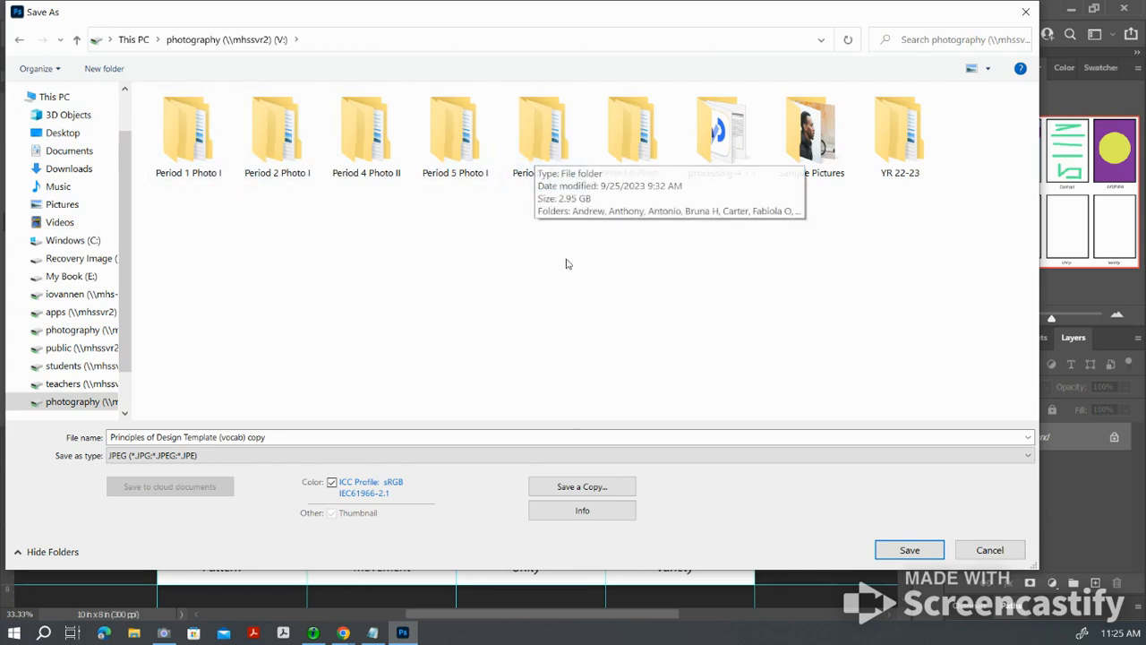
double_click(568, 141)
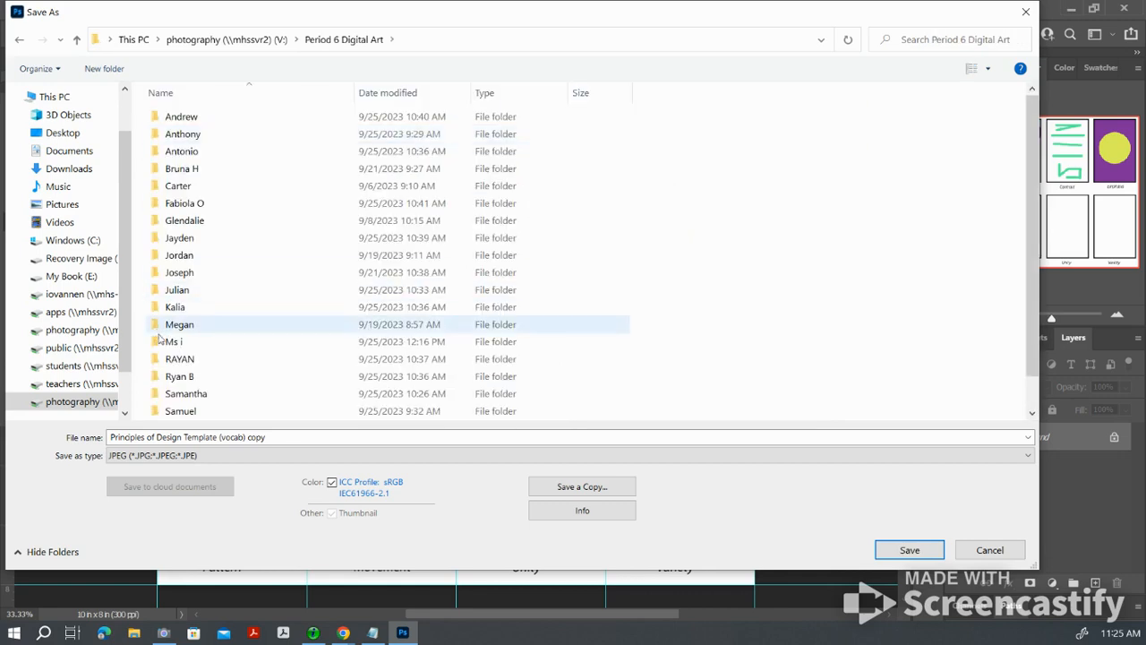
double_click(174, 344)
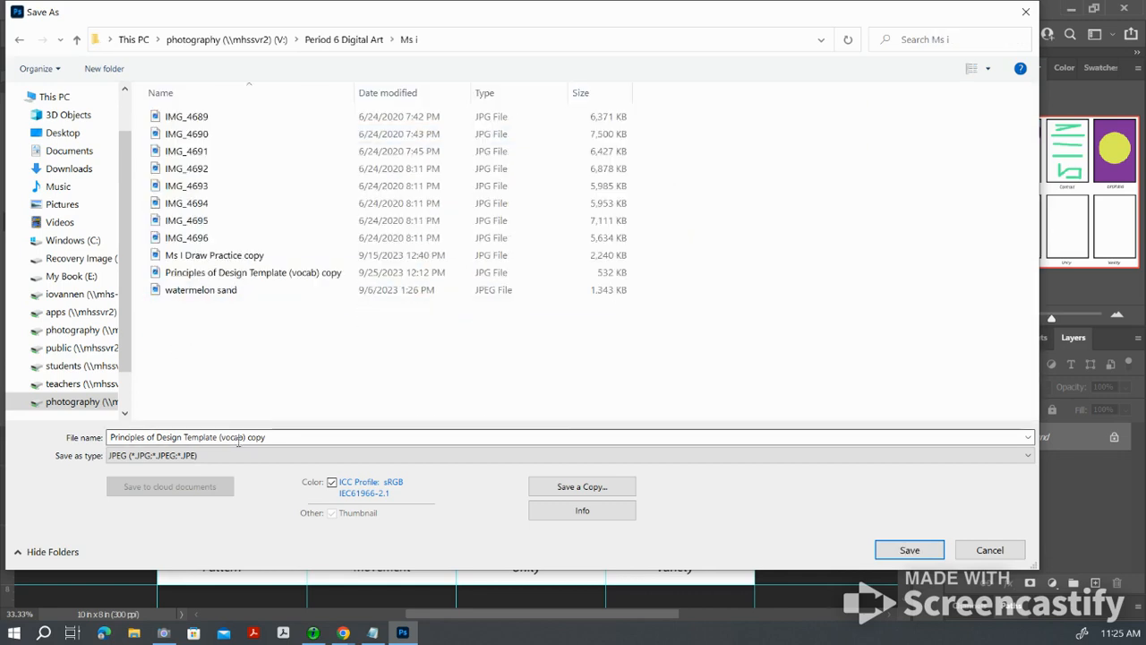
left_click(274, 444)
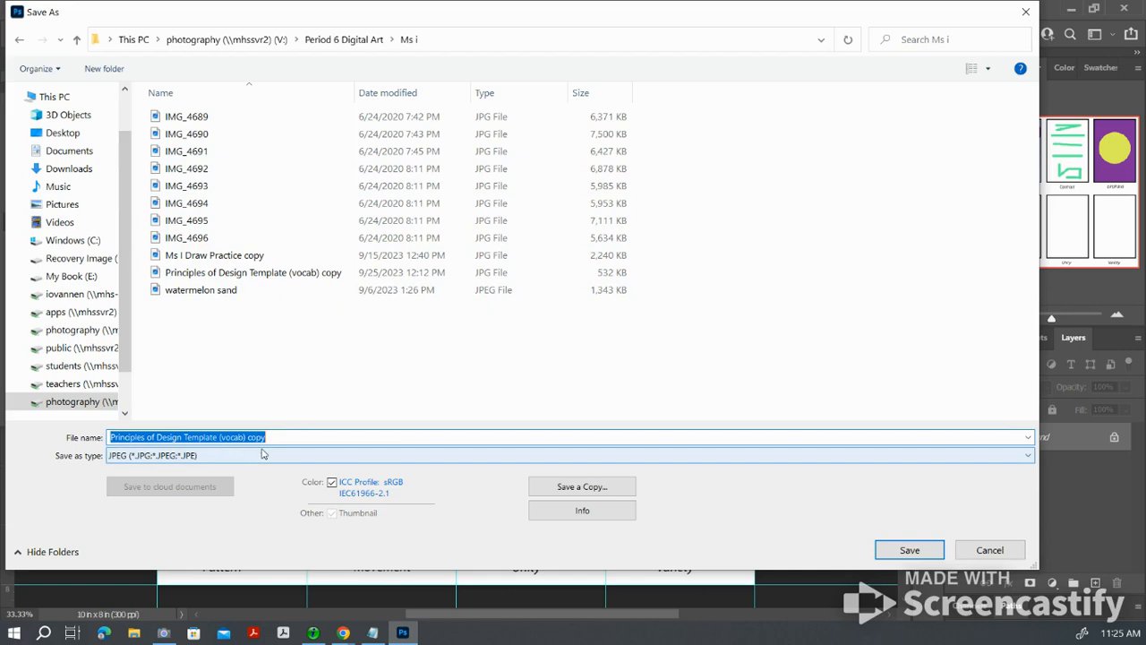
left_click(908, 551)
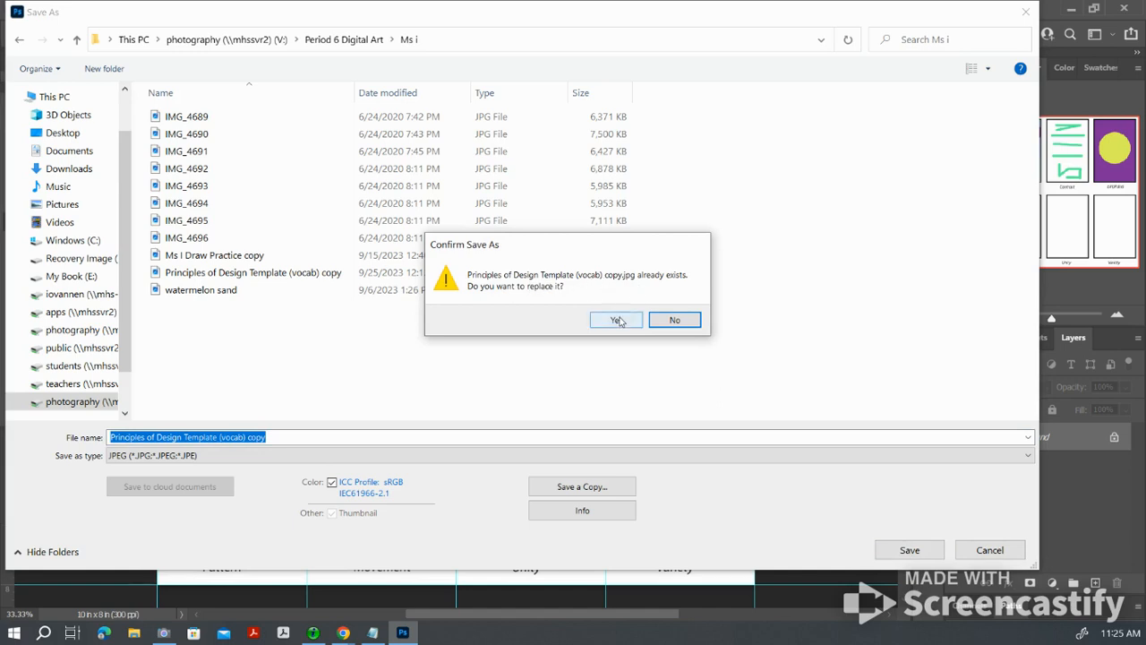
left_click(674, 323)
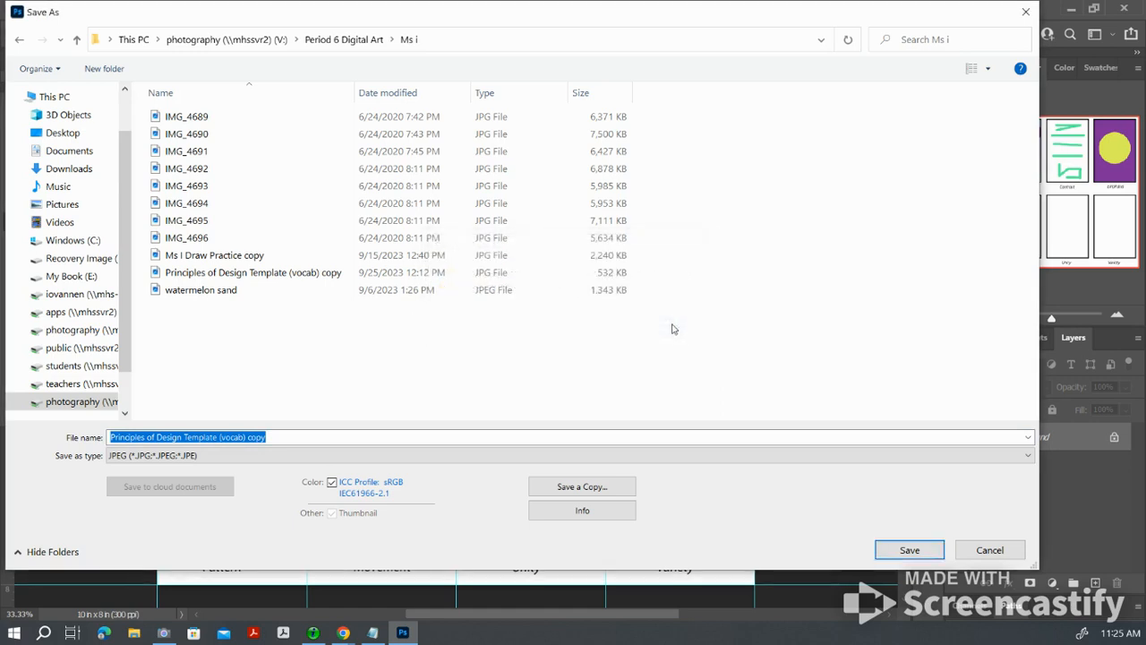
Step: Name the file "Principles of Design Template (vocab) copy 2" and save it as a JPEG in the current folder
left_click(275, 437)
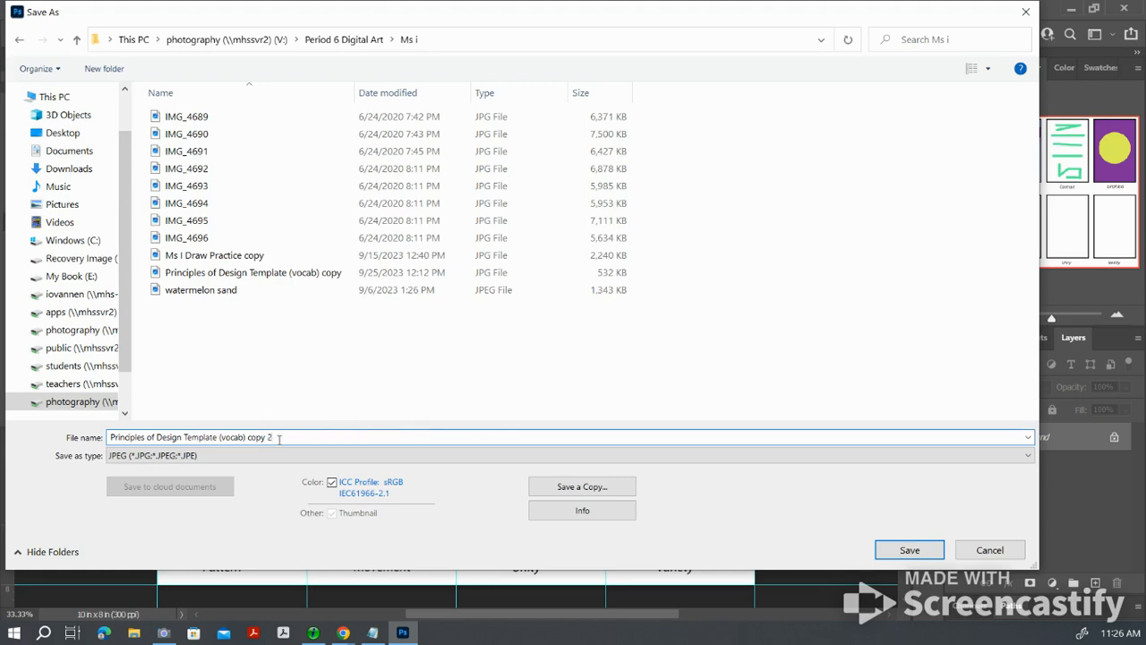
left_click(909, 549)
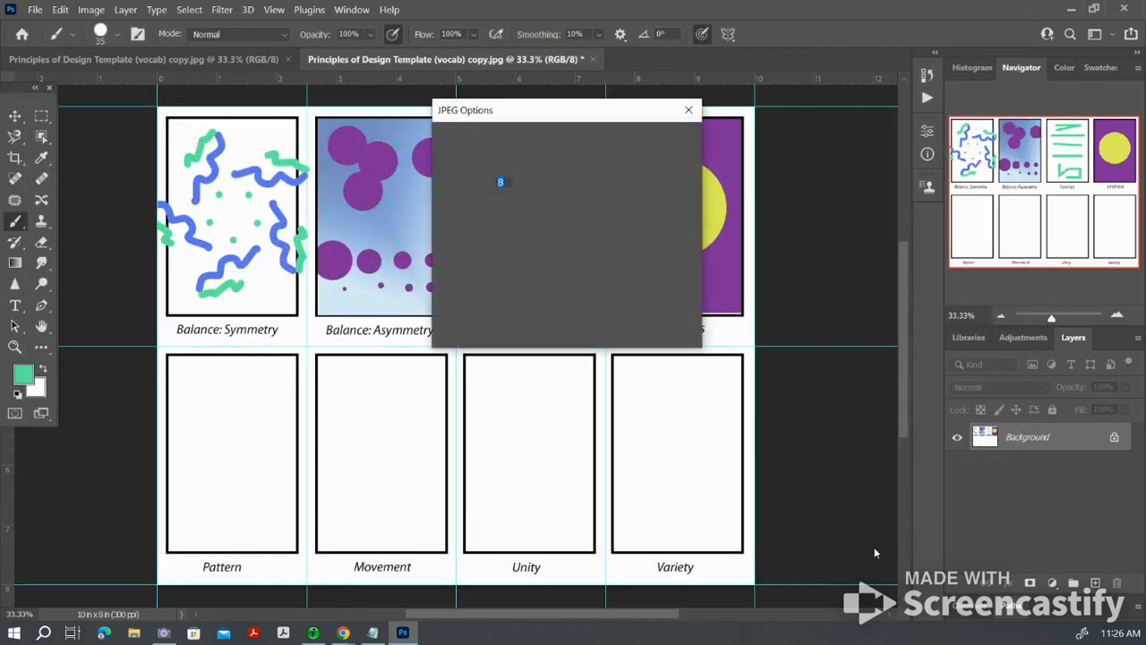